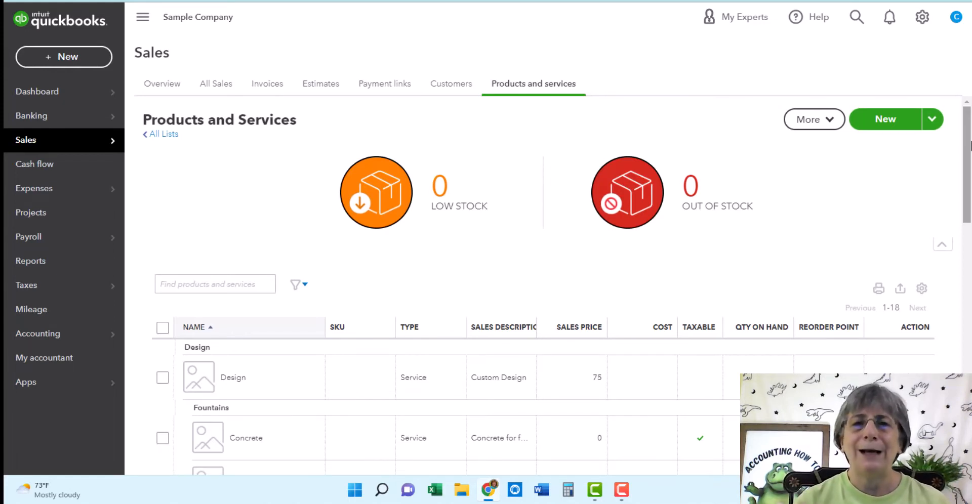
drag(970, 145, 968, 221)
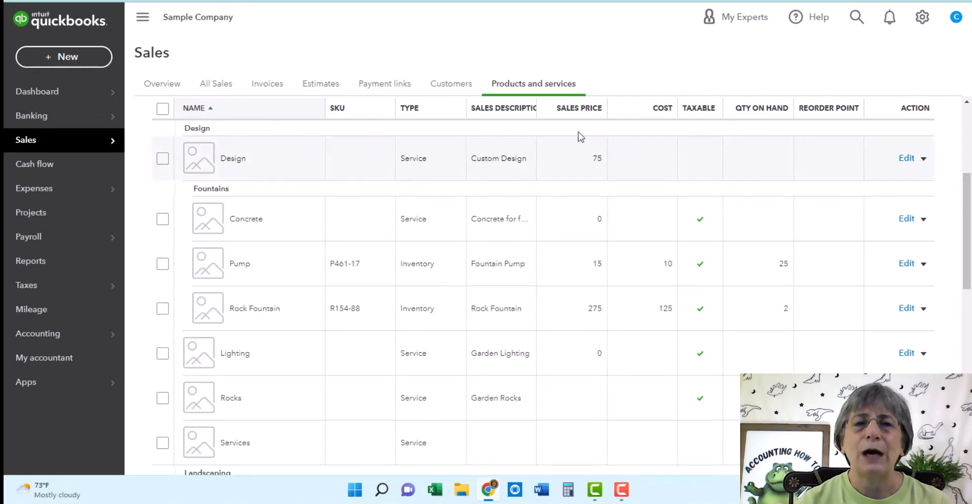
scroll(579, 135, up, 2)
mouse_move(969, 215)
mouse_down()
mouse_move(970, 414)
mouse_move(970, 216)
mouse_up()
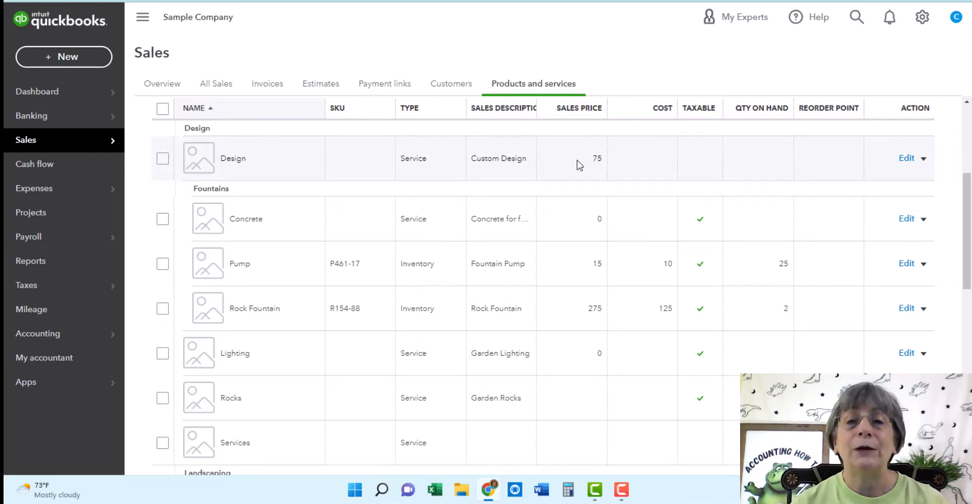
drag(970, 252, 971, 245)
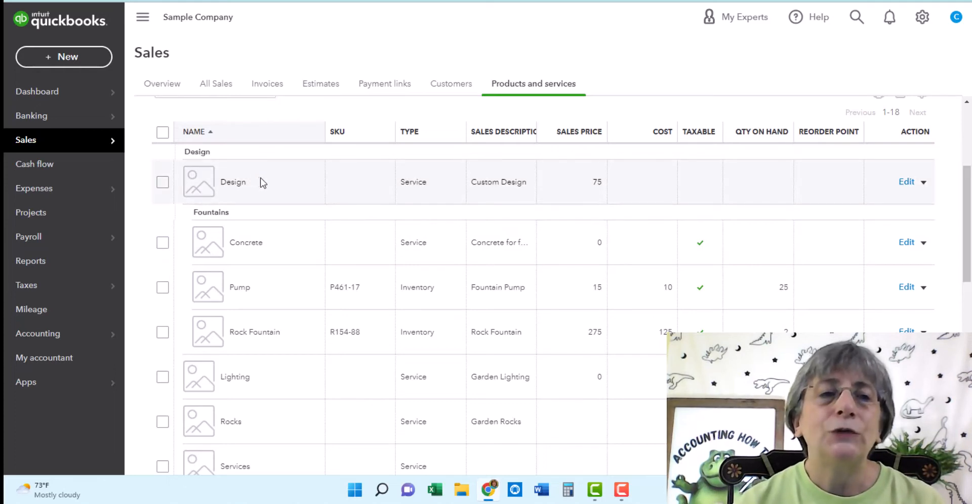
scroll(347, 238, down, 2)
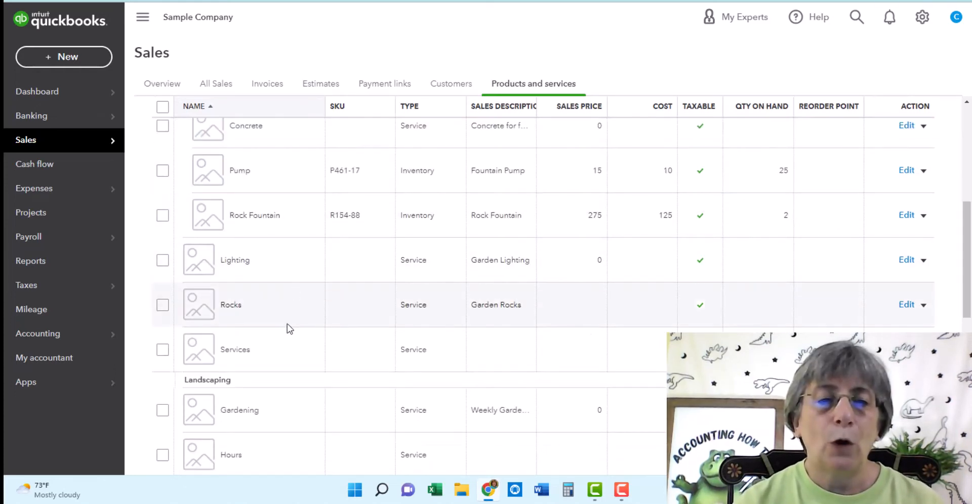
scroll(287, 324, up, 2)
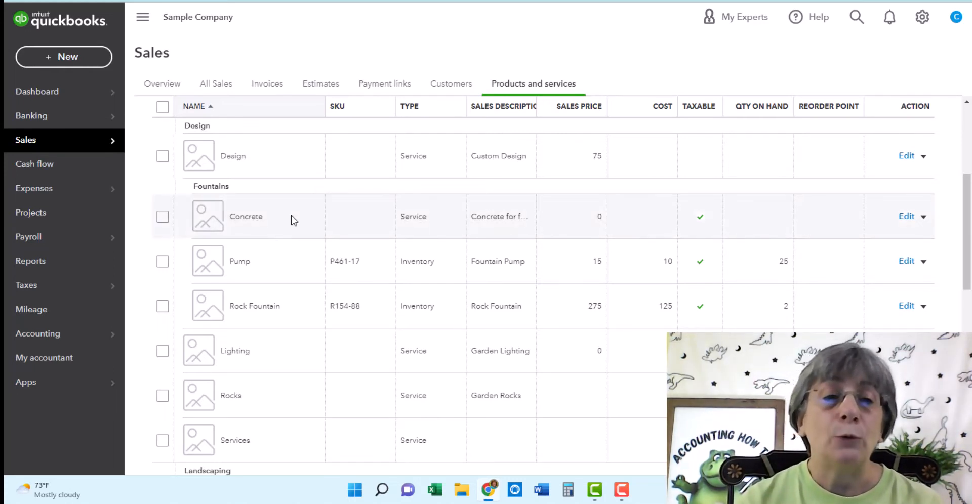
Step: Open the Concrete item for editing and check its Design:Fountains category
click(906, 217)
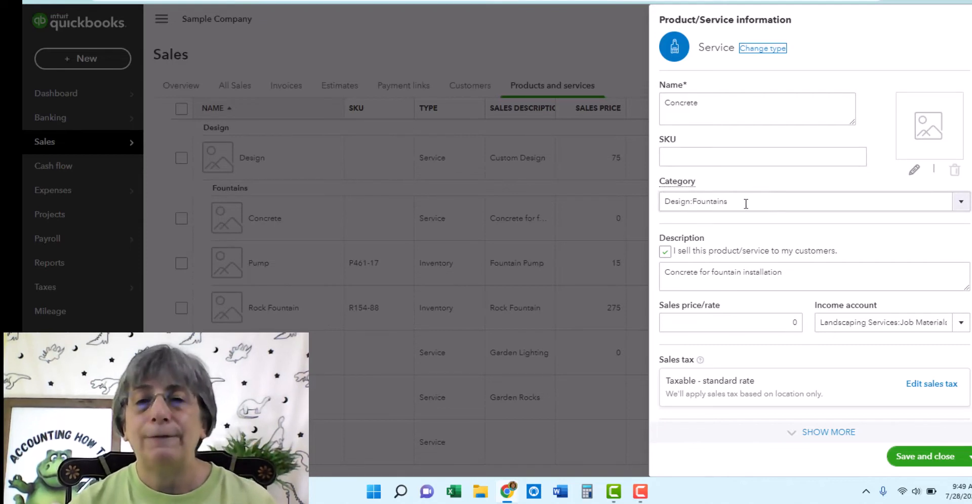
click(960, 203)
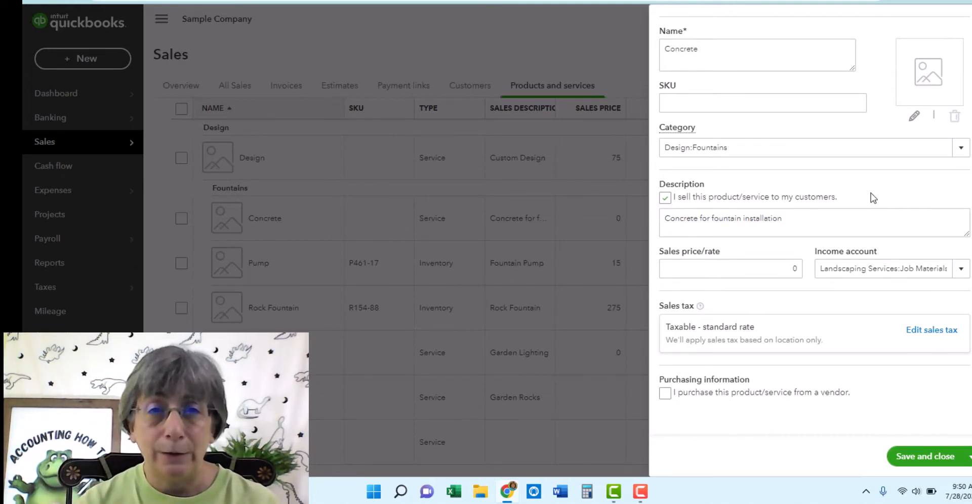
click(752, 274)
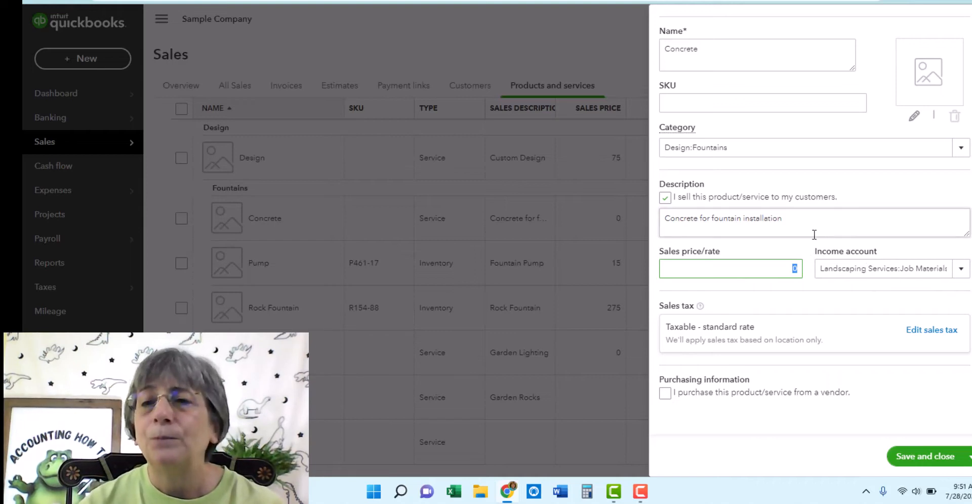
Step: Set Concrete's income account to Landscaping Services:Job Materials
click(961, 273)
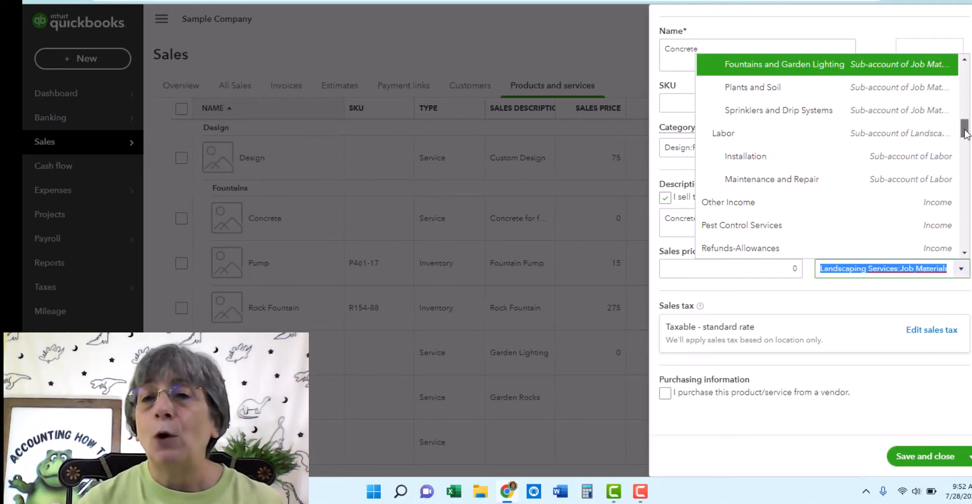
drag(964, 133, 964, 111)
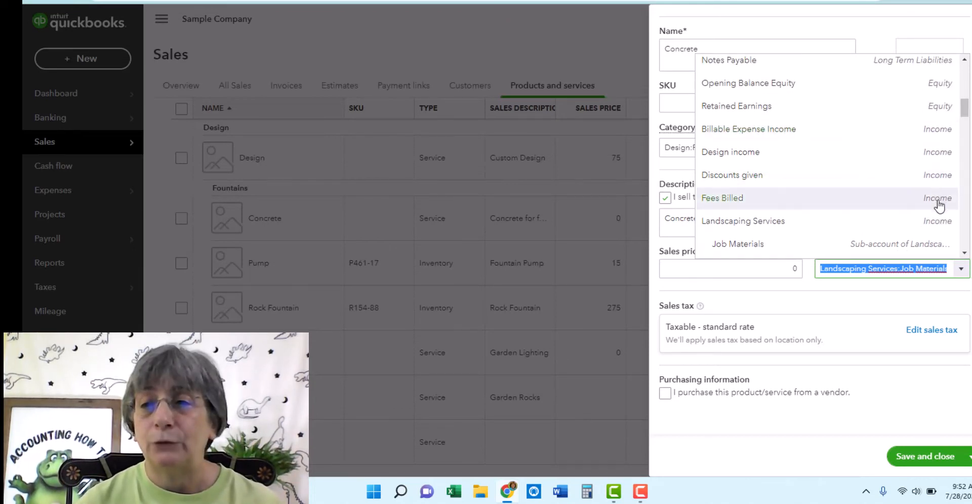
drag(965, 103, 966, 118)
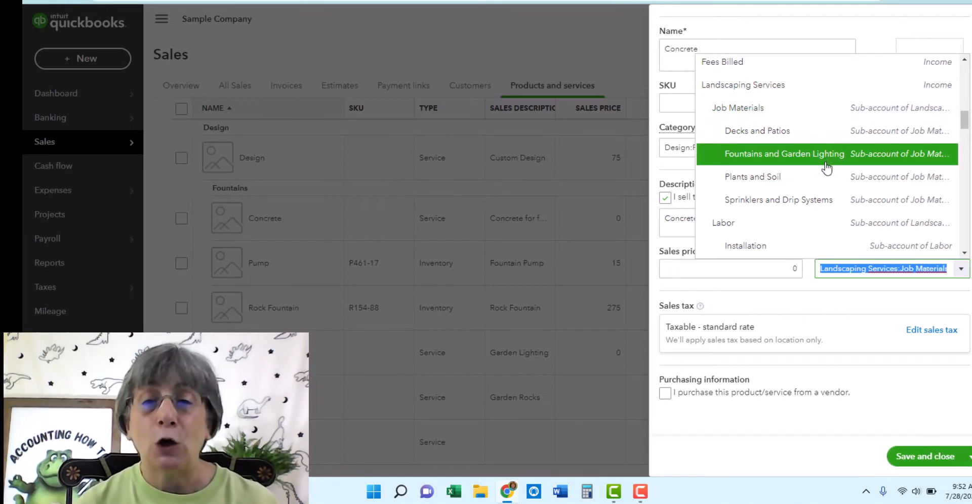
click(863, 293)
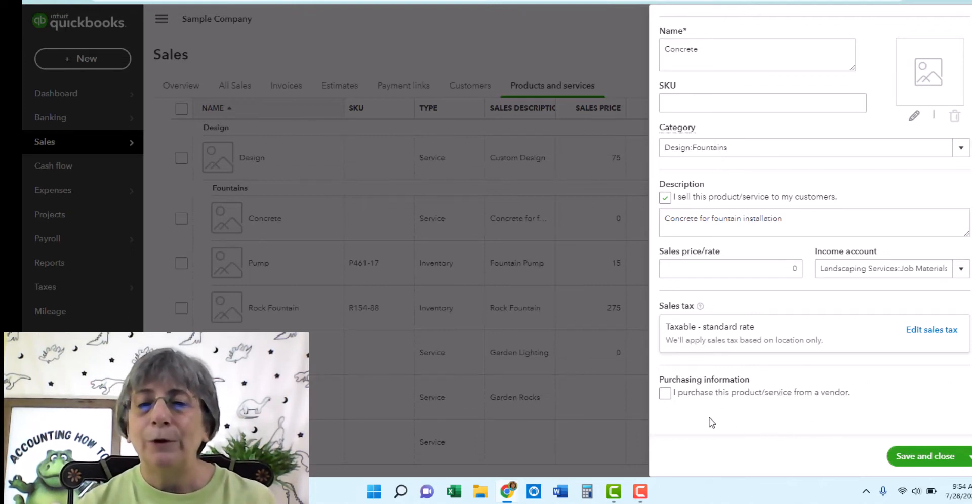
Step: Tick 'I purchase this product/service from a vendor' and go to the purchase-form description
click(665, 394)
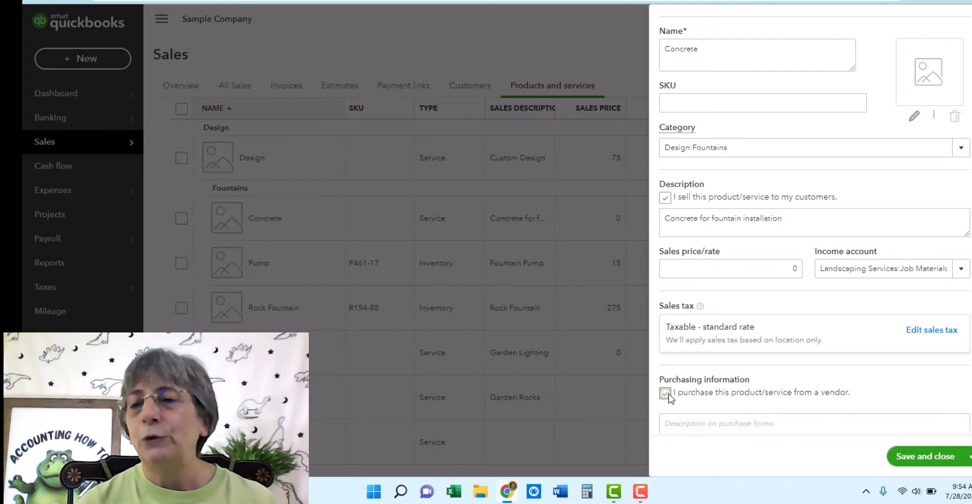
scroll(810, 228, down, 3)
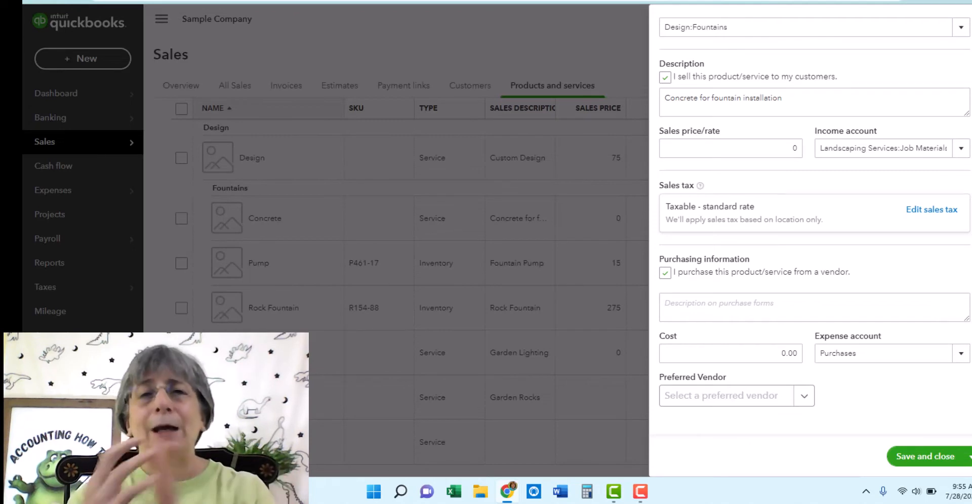
click(748, 309)
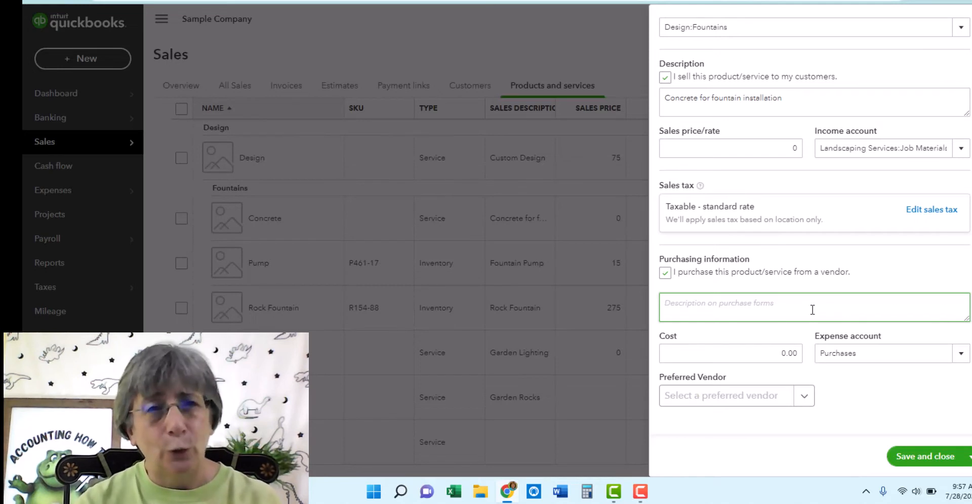
Step: Move to the 0.00 cost field and list the available expense accounts
click(761, 351)
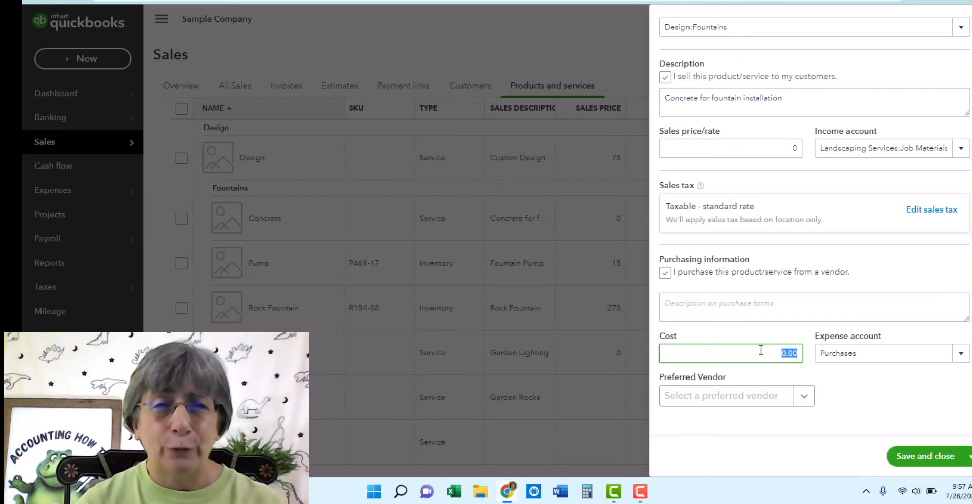
click(960, 354)
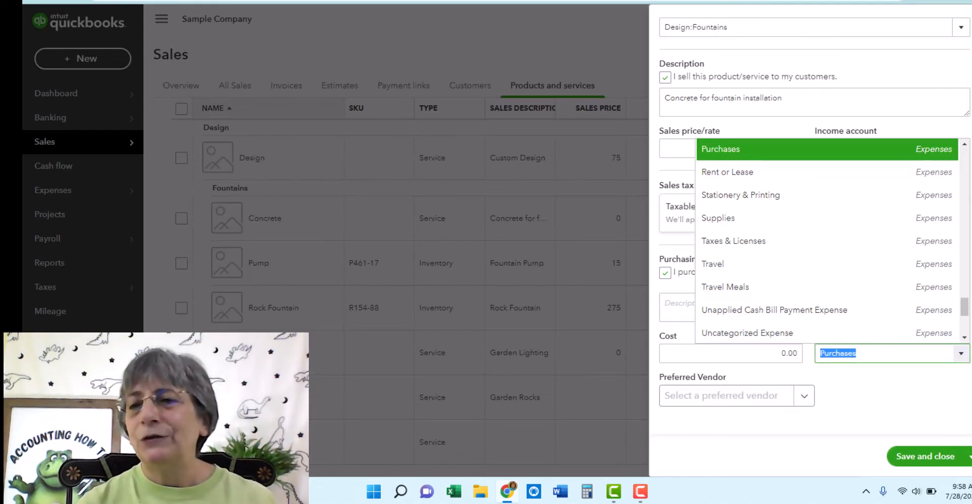
Step: Browse the expense accounts and close the list, keeping Purchases
drag(965, 309, 965, 277)
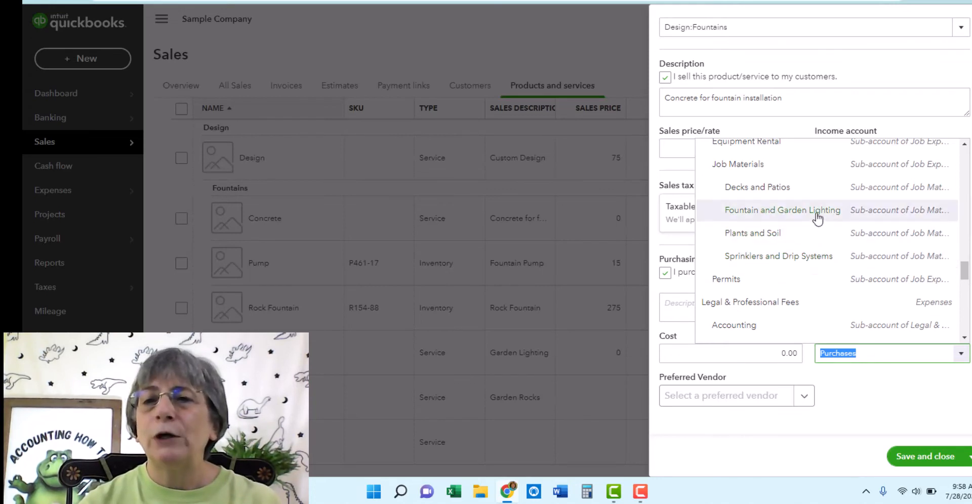
click(768, 213)
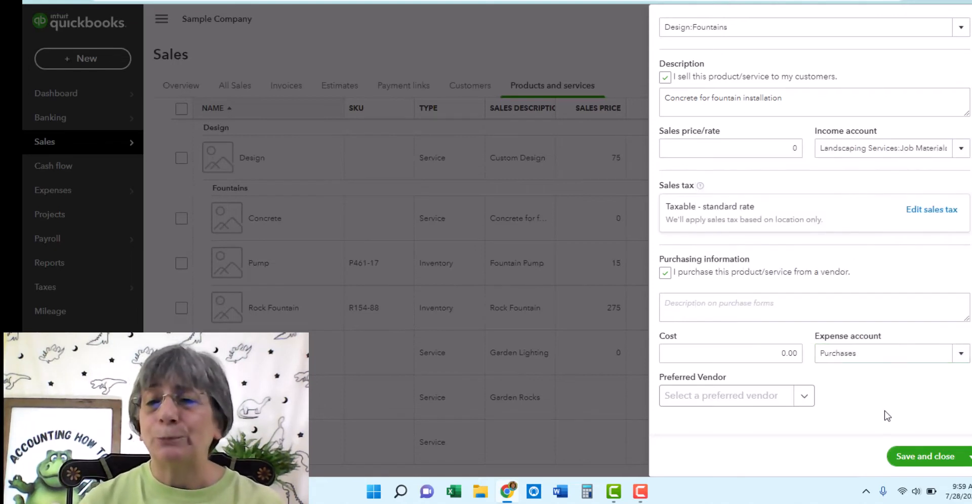
Step: Leave the Preferred Vendor empty, close the Concrete panel, and return to the list top
click(802, 399)
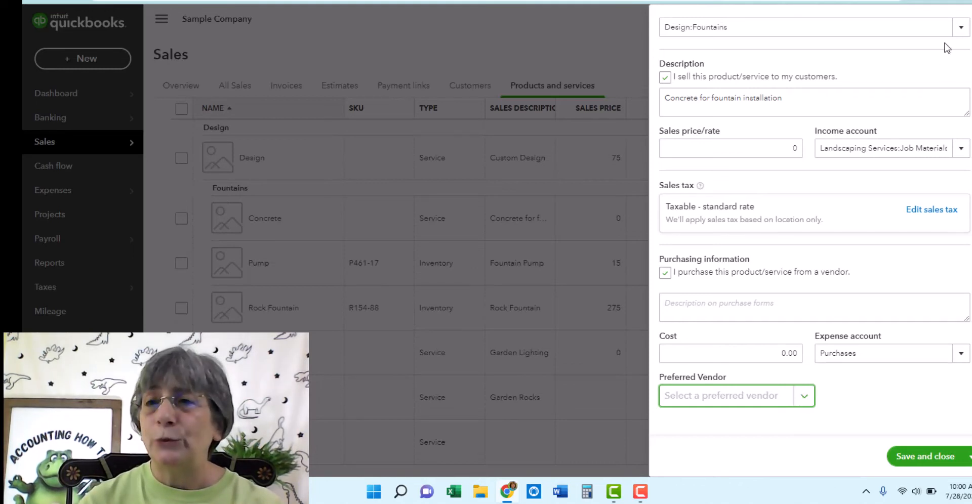
click(971, 19)
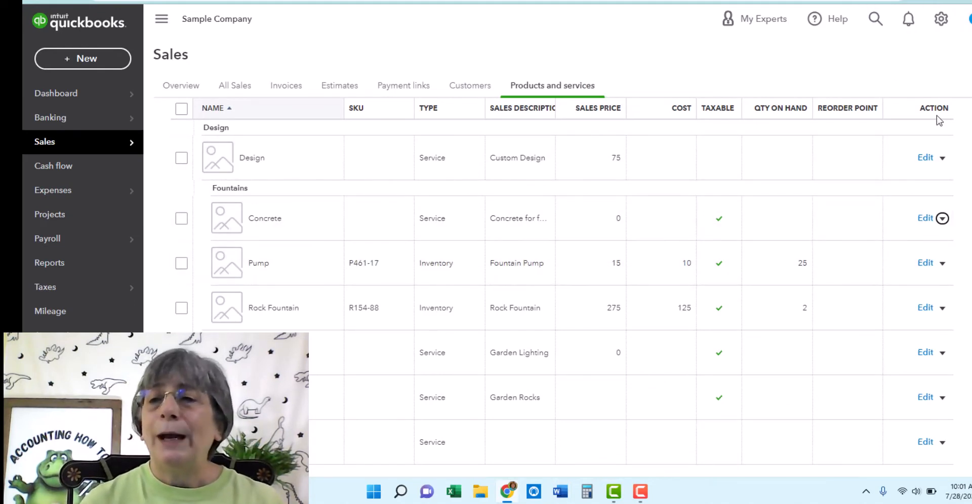
scroll(889, 148, up, 5)
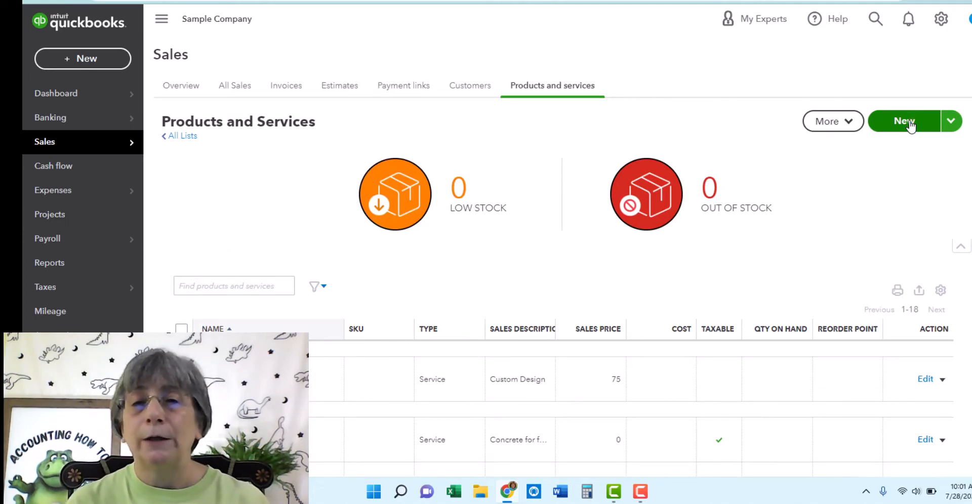
Step: Start a new product or service to show the Inventory, Non-inventory, Service and Bundle types
click(906, 122)
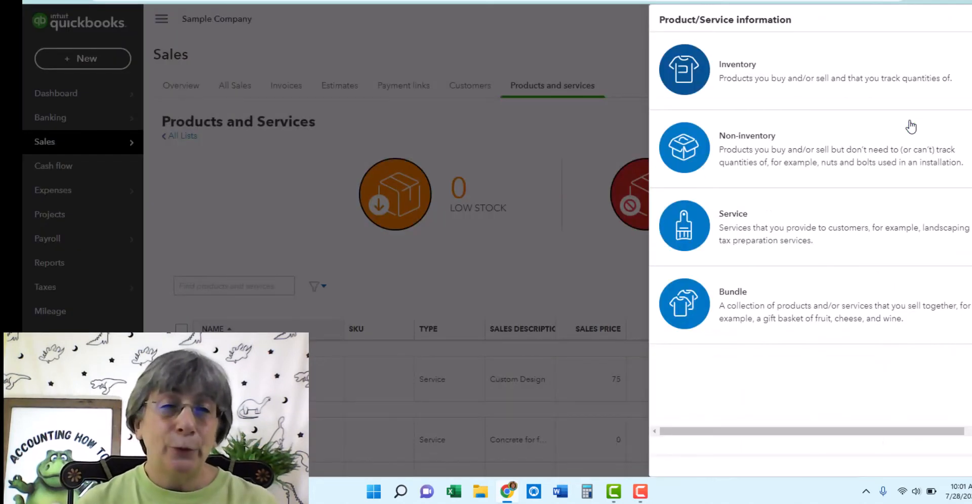
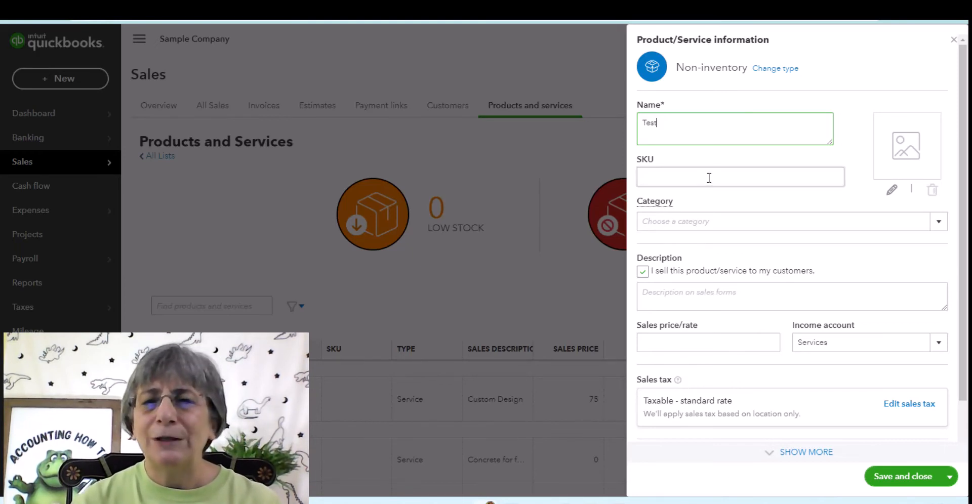
Step: Open the category dropdown for the new non-inventory item named Test
click(703, 227)
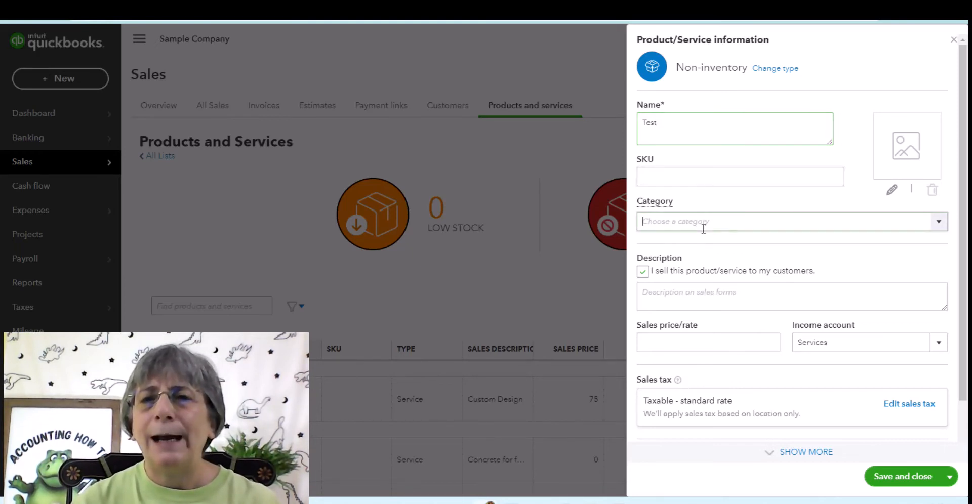
click(936, 224)
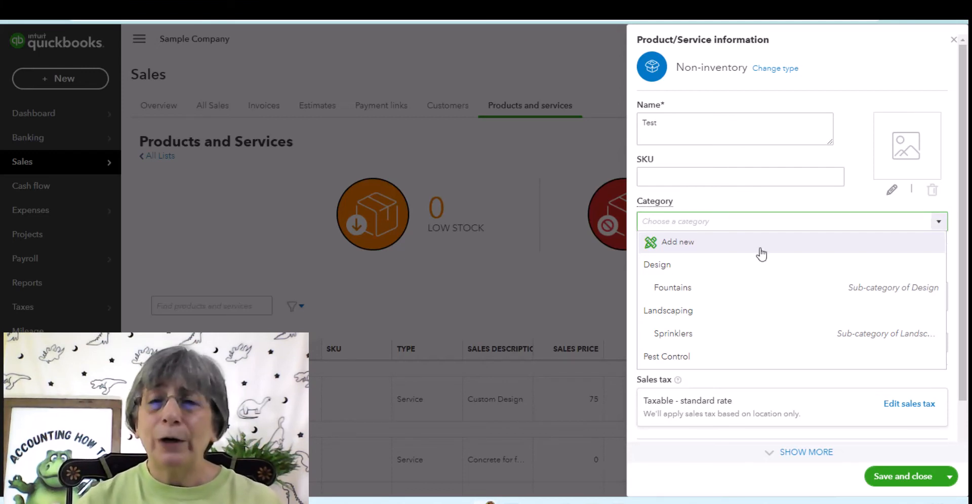
Step: Add a new product category named Supplies
click(684, 247)
text(Su)
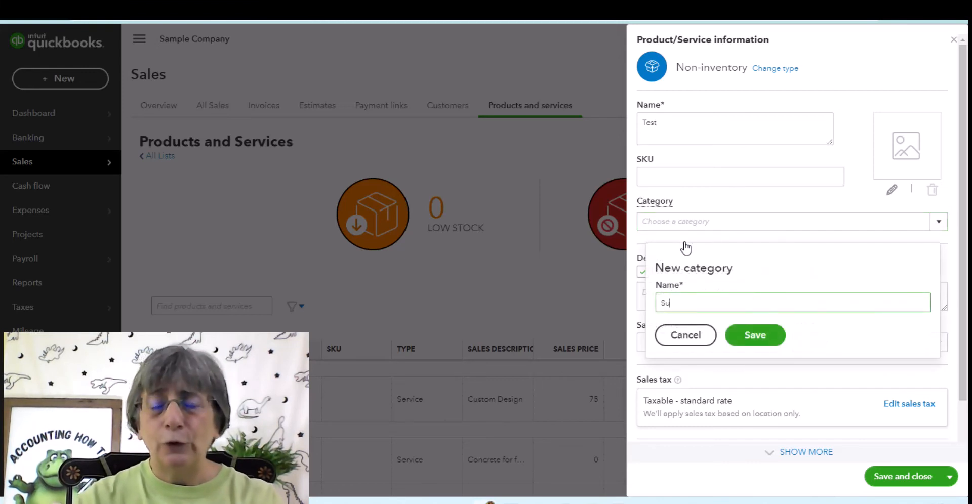
text(pplies)
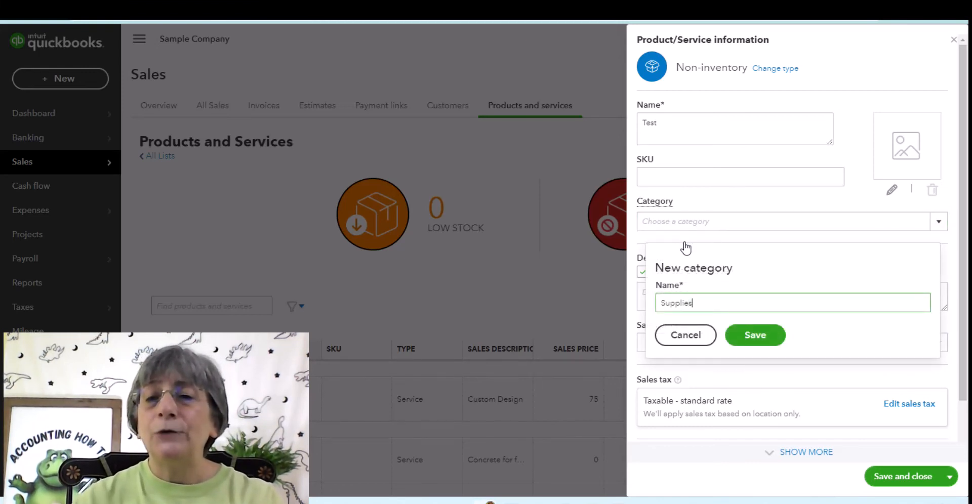
click(747, 341)
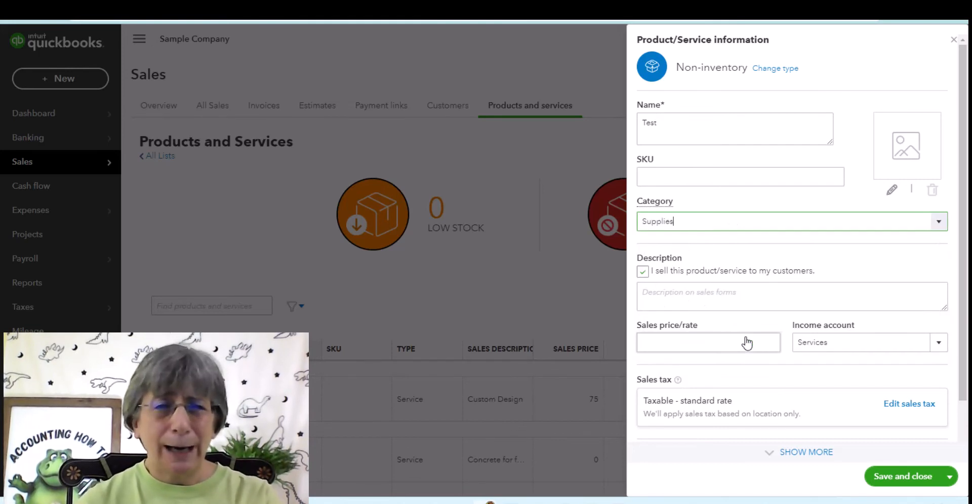
Step: Start another new category from the list and cancel it, leaving the category blank
click(940, 228)
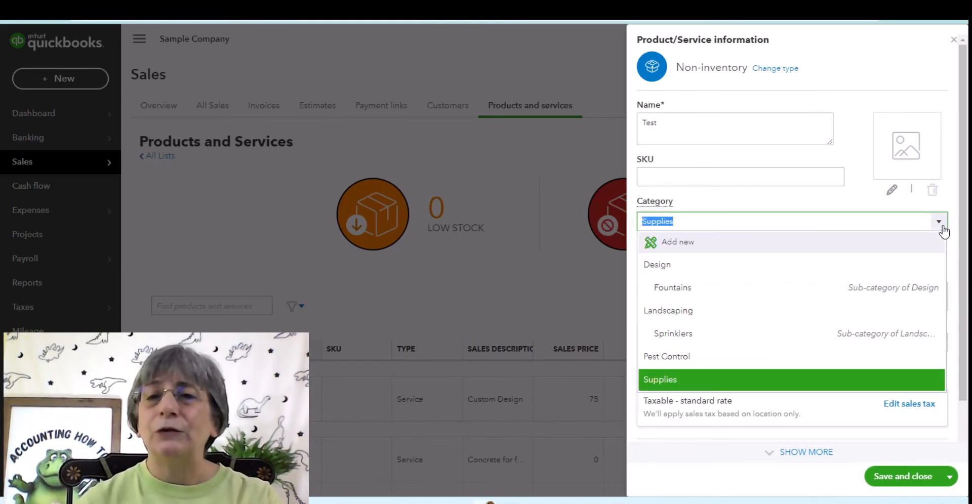
click(728, 248)
click(733, 336)
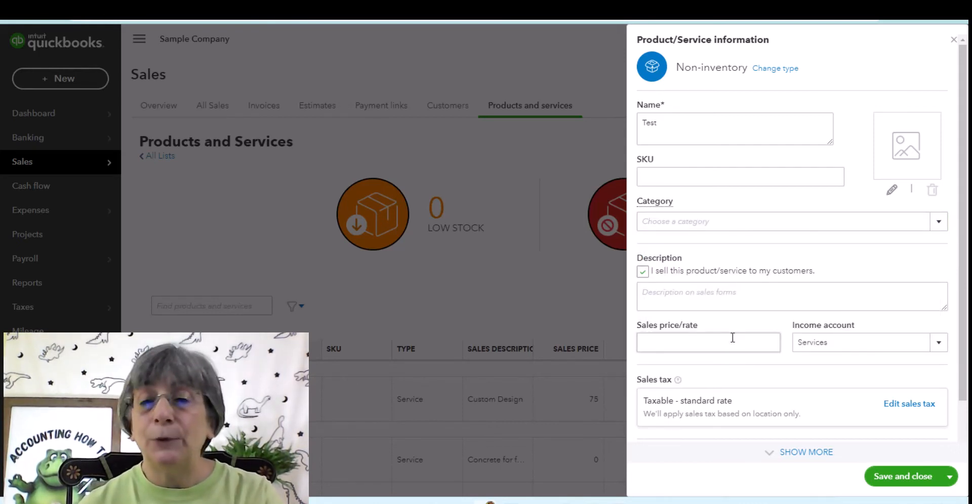
Step: Toggle 'I sell this product' off, back on, then off again
click(643, 273)
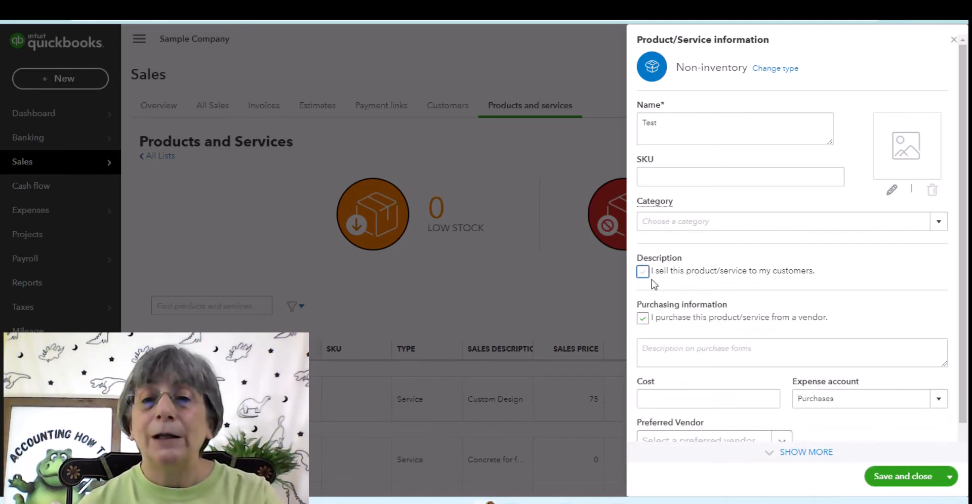
click(643, 272)
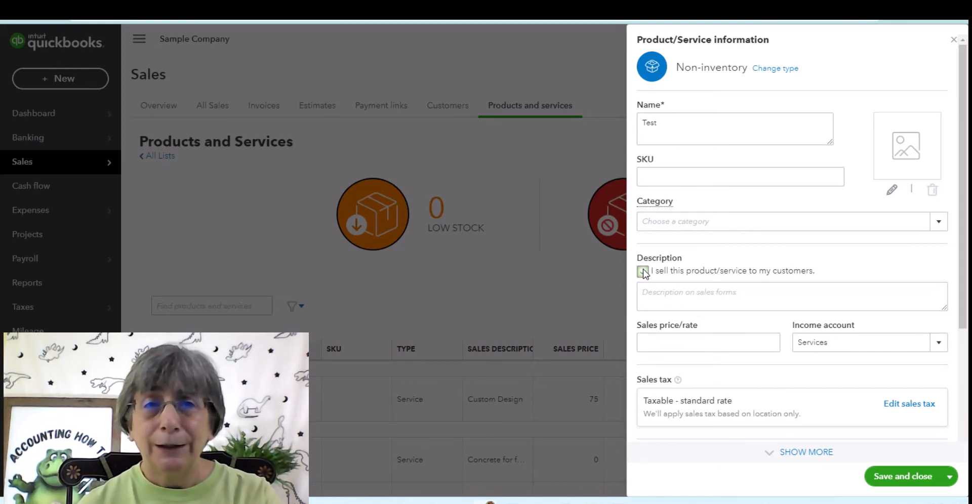
click(643, 272)
Step: Check the Preferred Vendor and expense accounts, then close the Test form without saving
scroll(642, 246, down, 1)
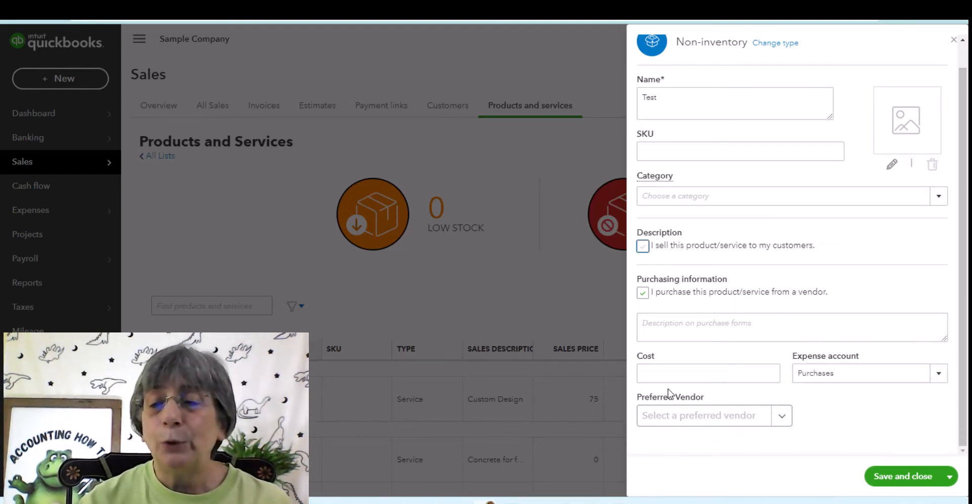
click(783, 423)
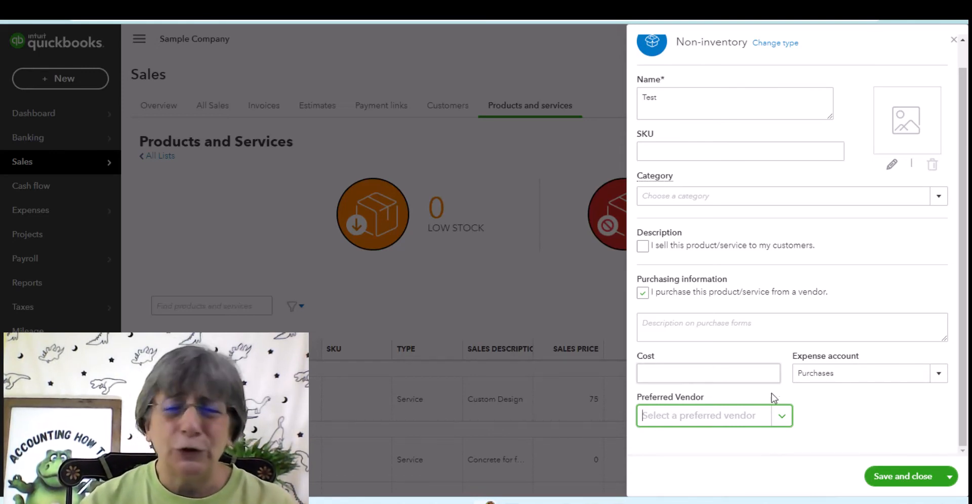
click(938, 375)
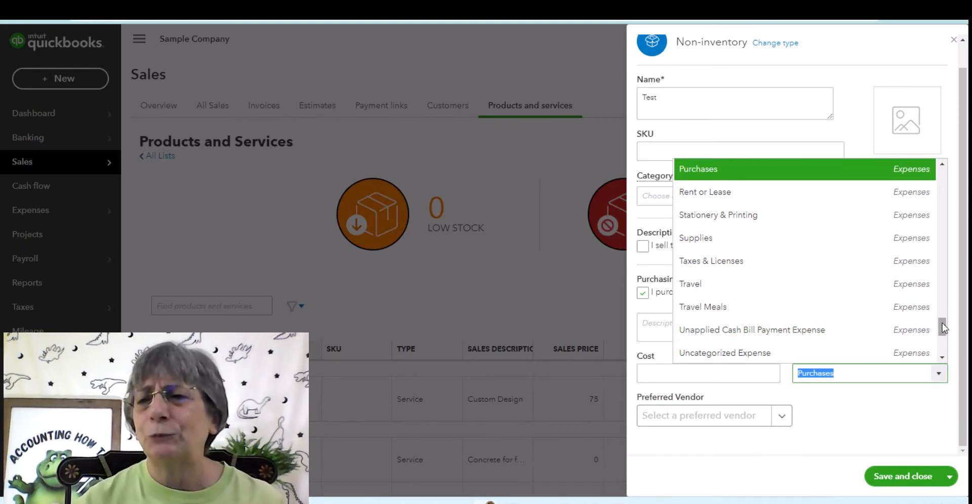
drag(943, 327, 943, 281)
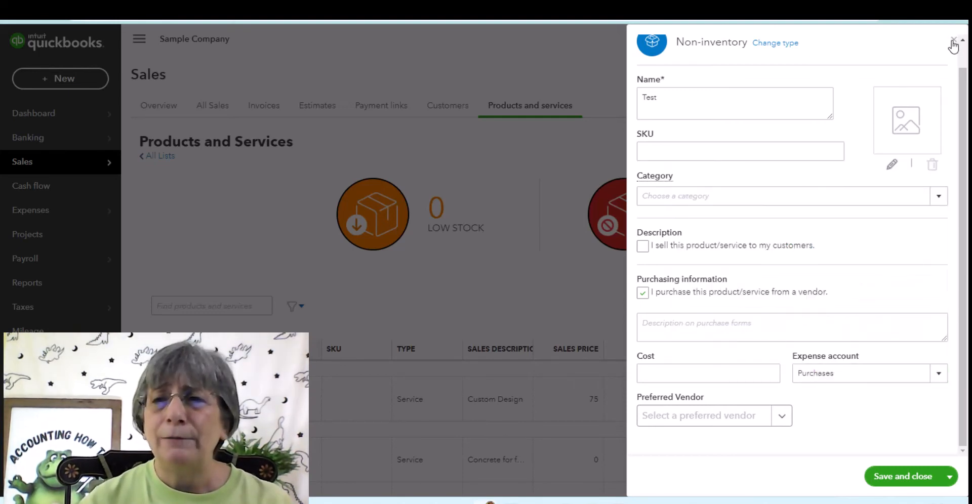
click(953, 41)
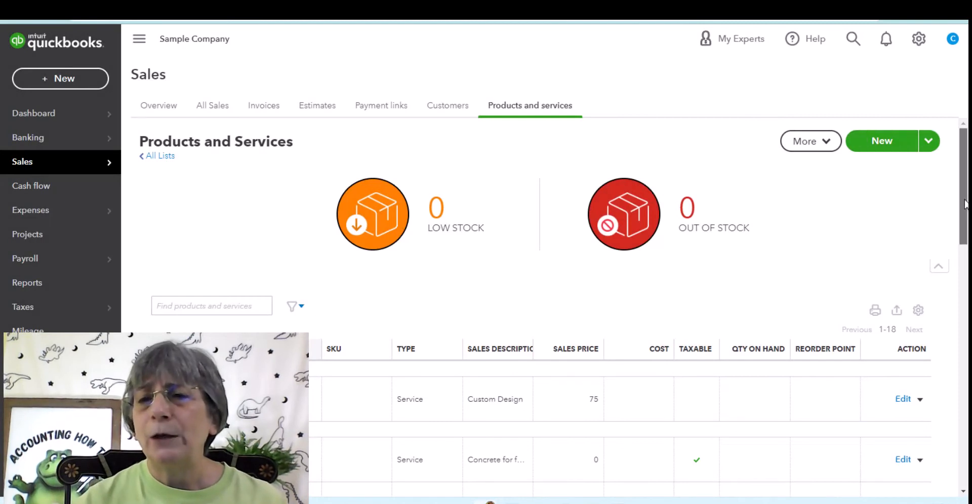
scroll(886, 385, down, 3)
scroll(554, 304, down, 4)
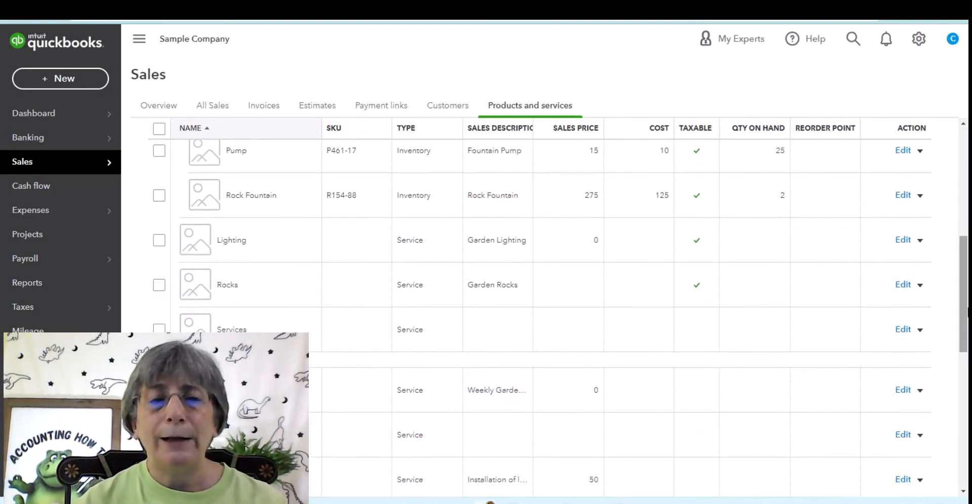
click(902, 391)
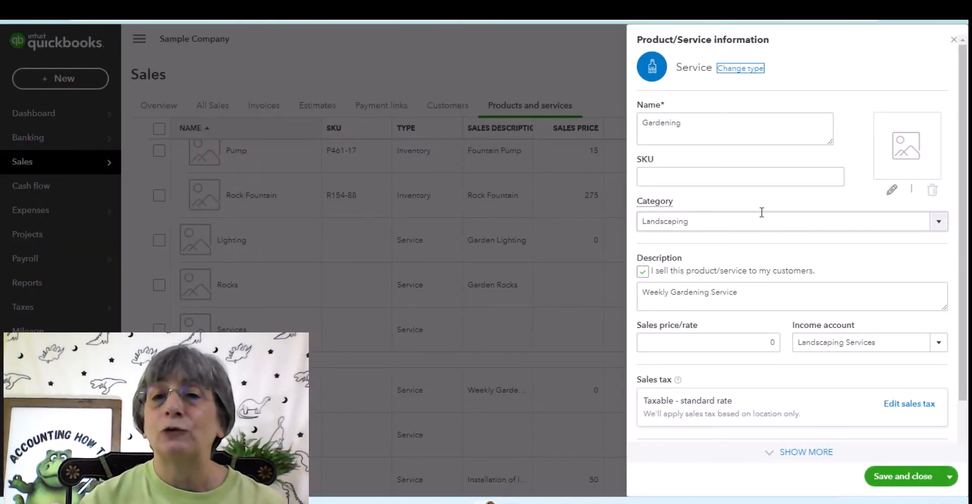
click(715, 123)
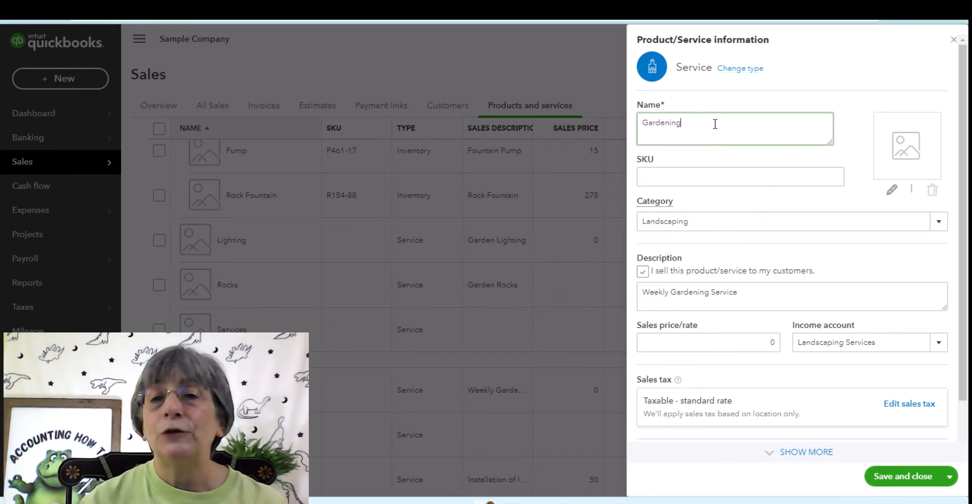
double_click(715, 124)
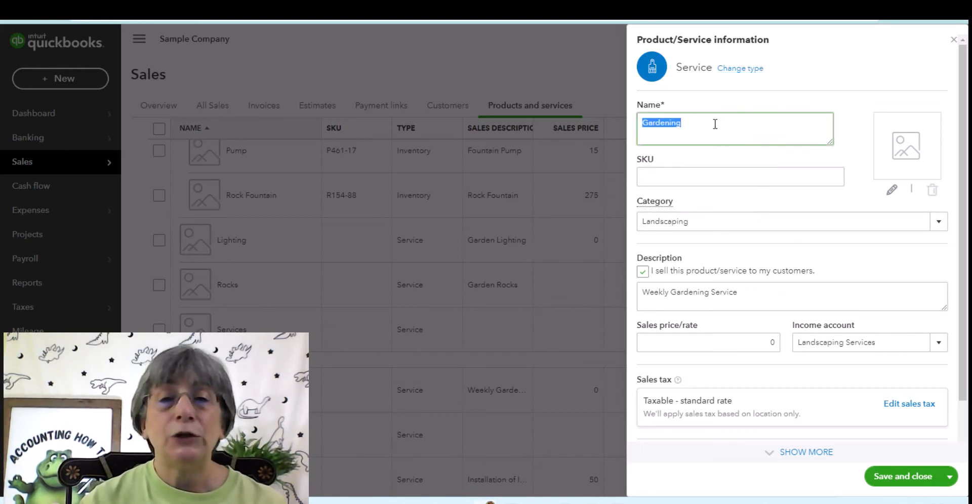
click(742, 228)
double_click(742, 227)
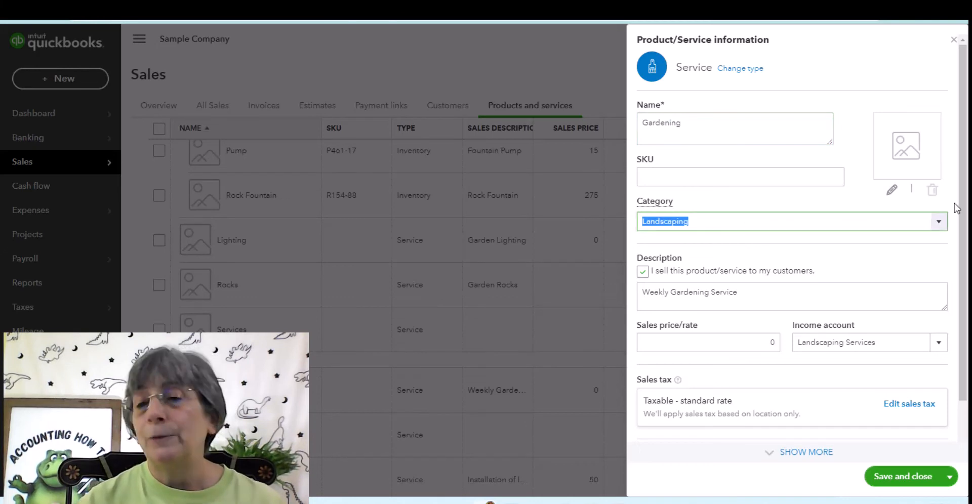
scroll(966, 243, down, 1)
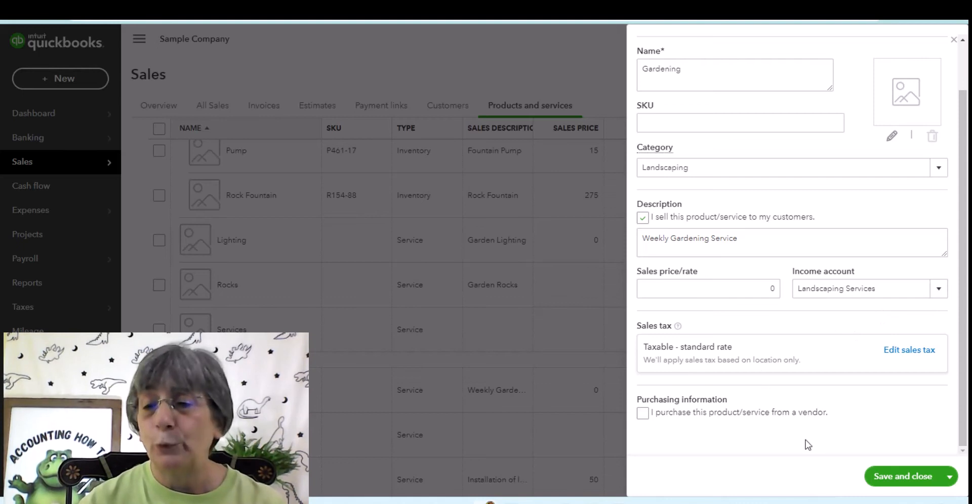
click(954, 41)
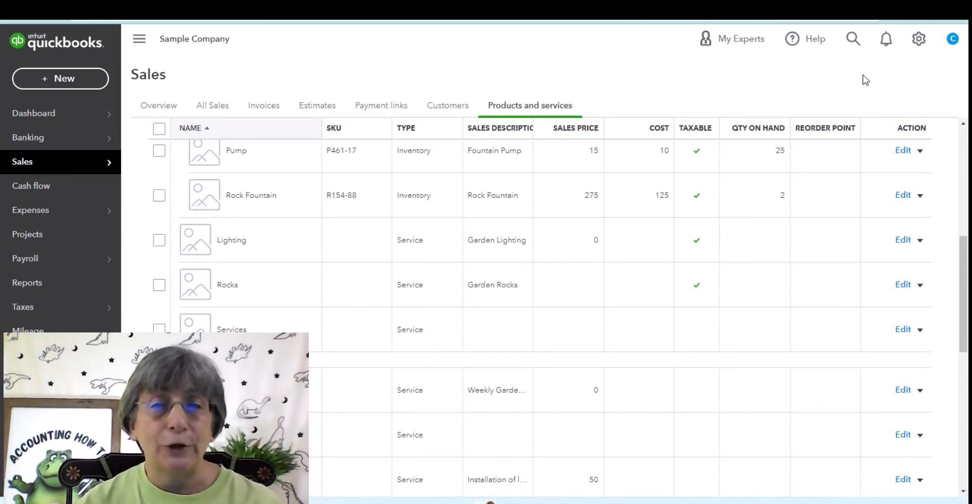
click(919, 151)
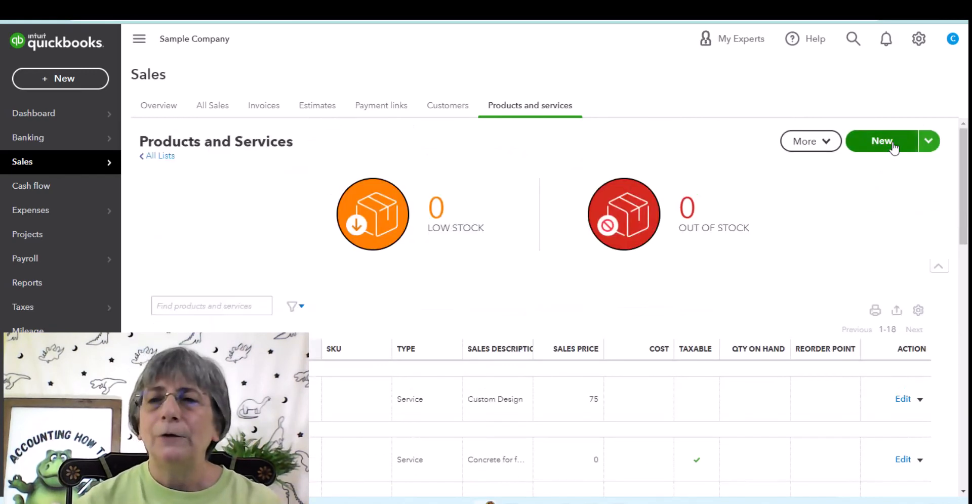
Step: Start a new inventory item named Rocks in the Landscaping category
click(892, 146)
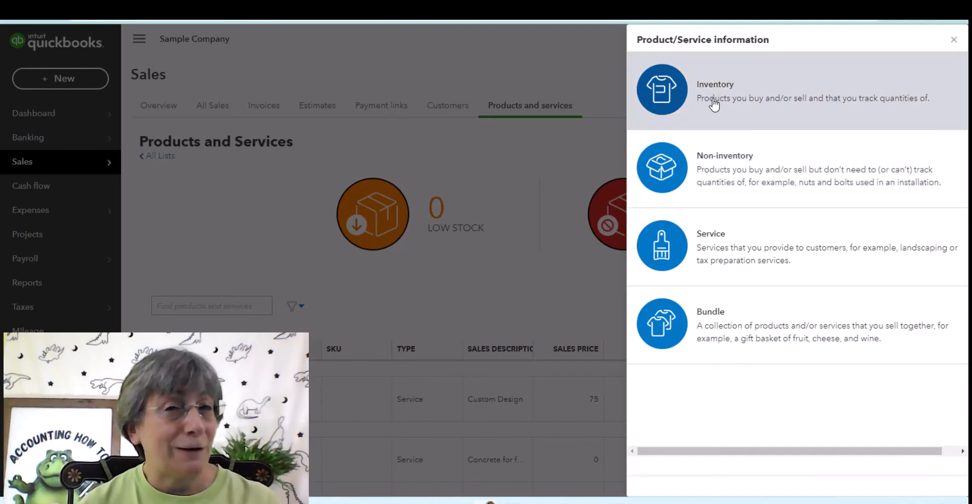
click(714, 103)
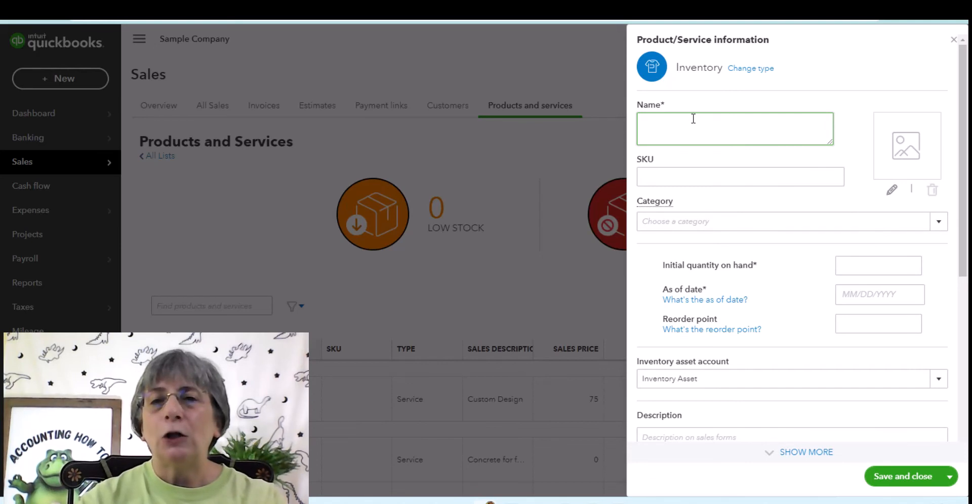
text(Rocks)
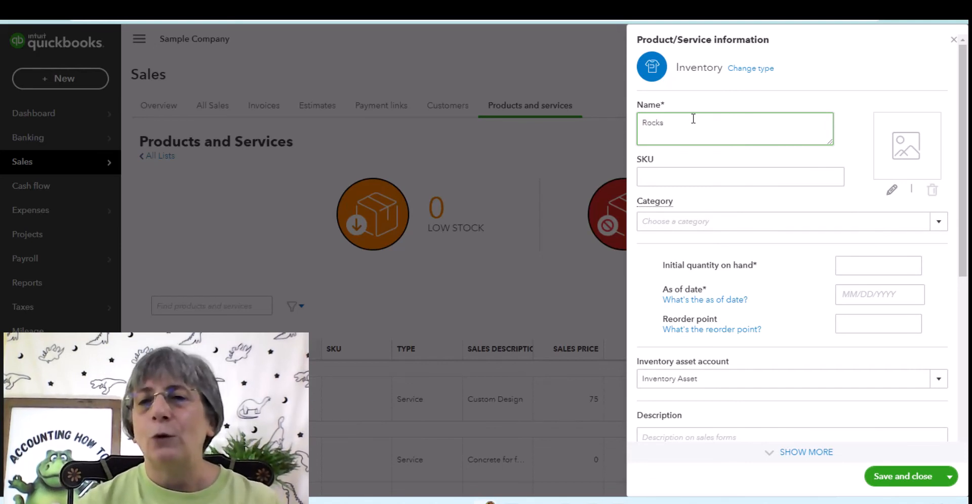
click(729, 221)
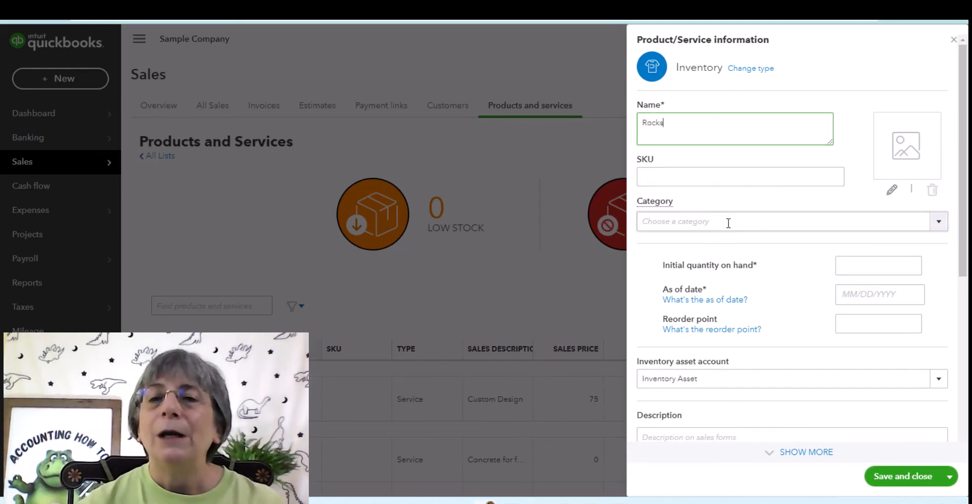
click(943, 224)
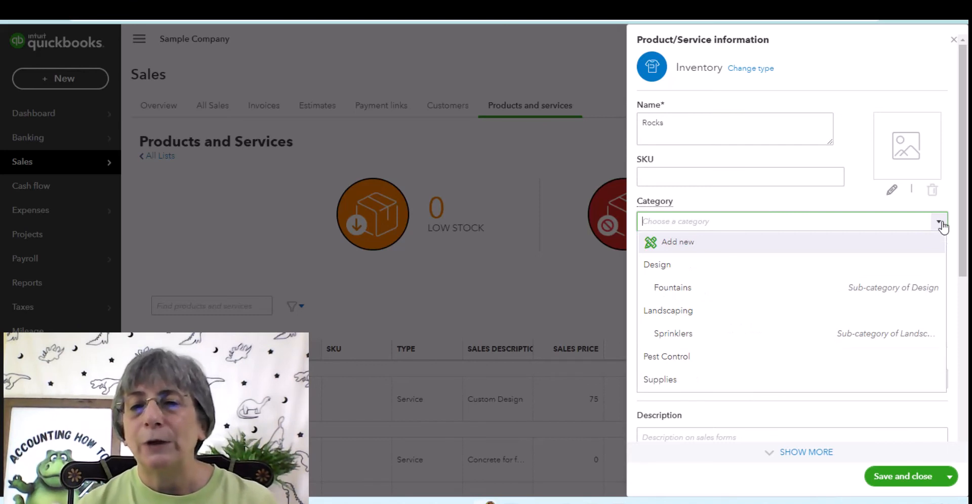
click(679, 315)
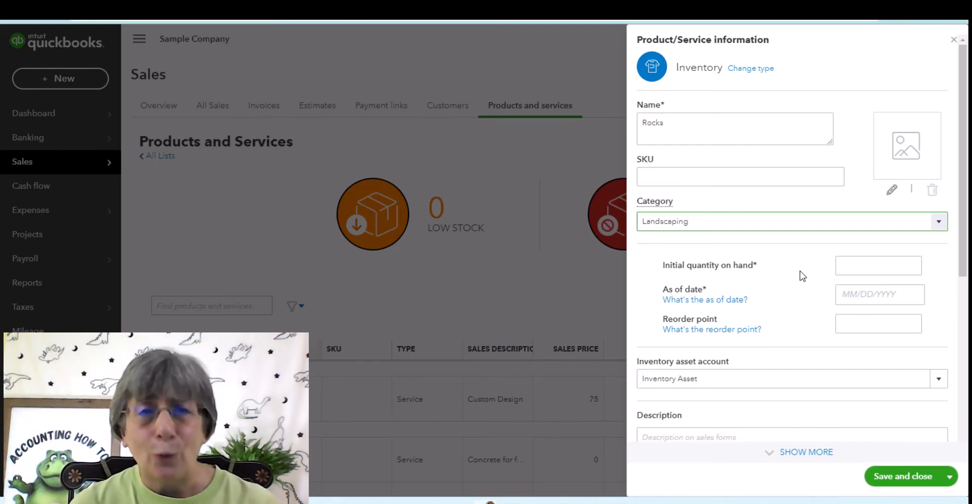
Step: Set Rocks' initial quantity to 0 as of 07/28/2022, with reorder point 100
click(860, 271)
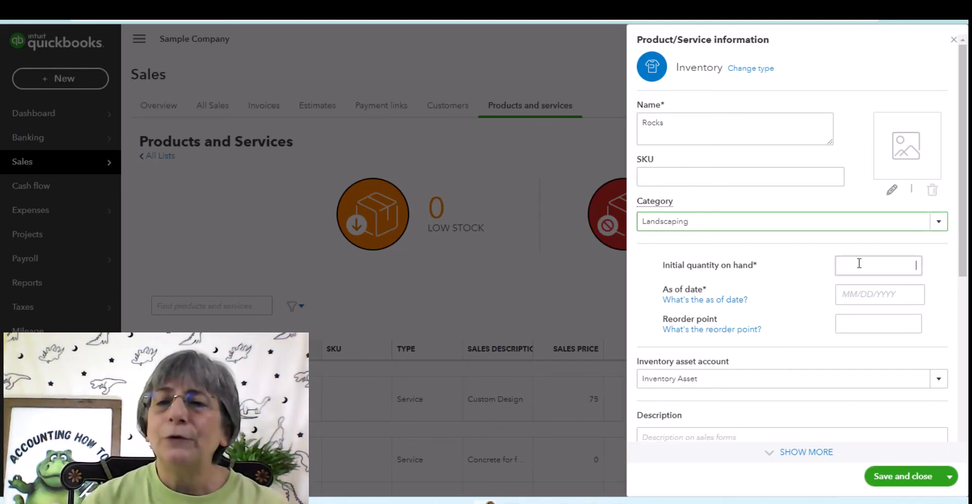
text(0)
click(887, 295)
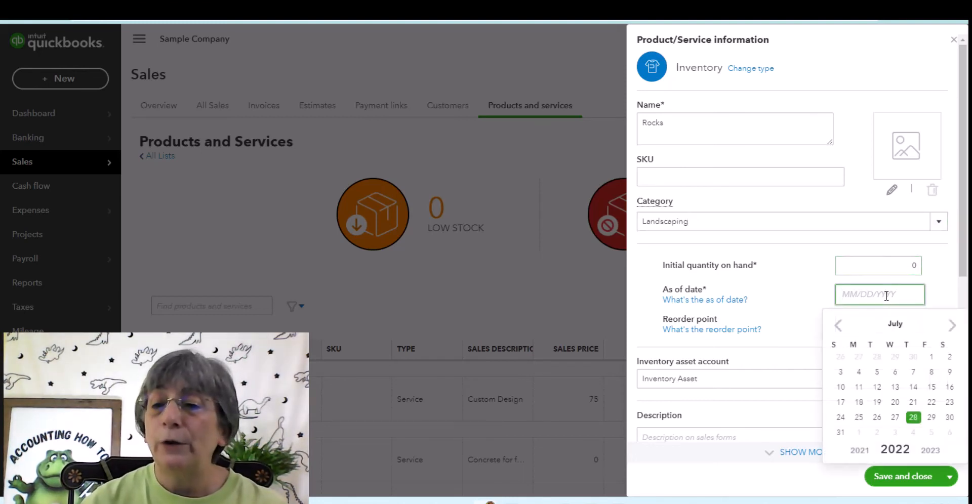
click(915, 420)
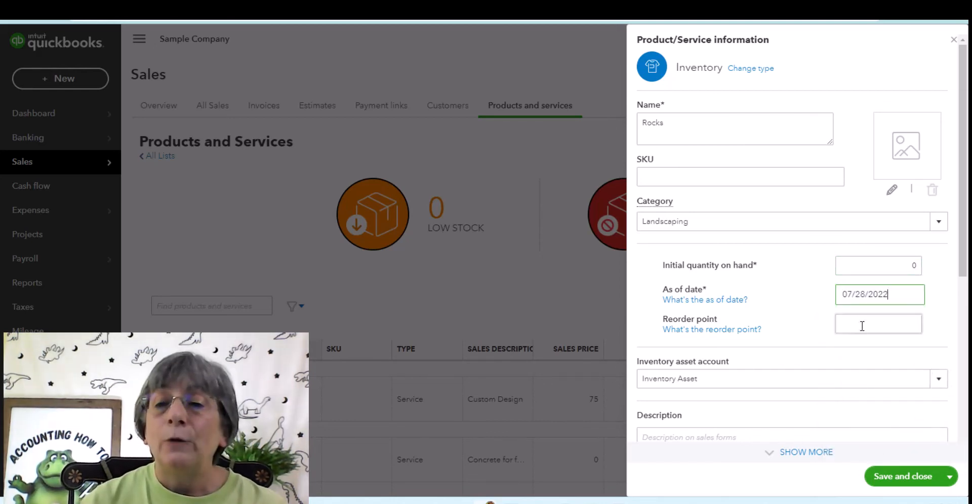
click(862, 326)
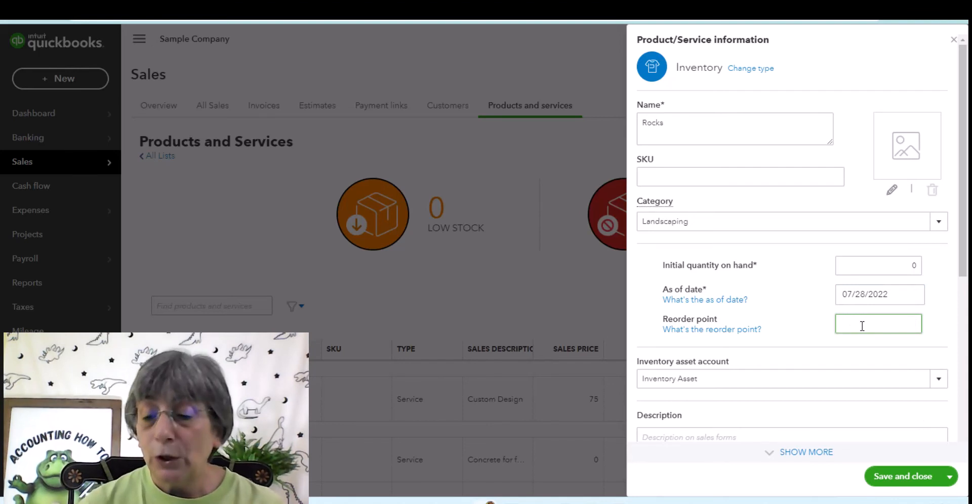
text(100)
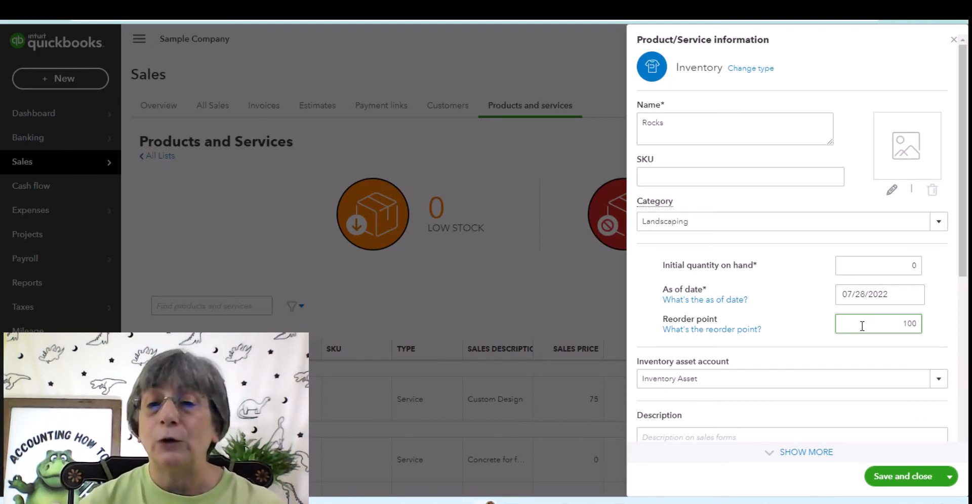
drag(958, 263, 959, 364)
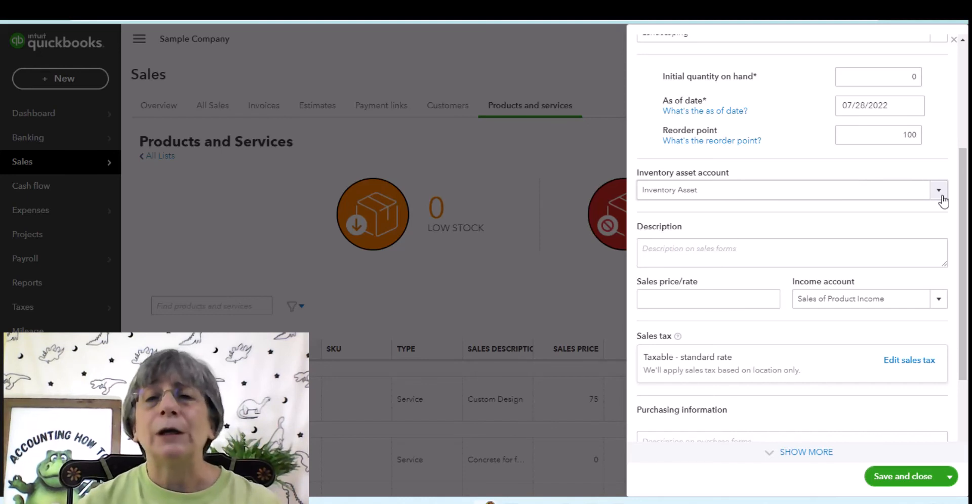
Step: Enter 'Walkway Rocks' as the item's sales description
click(768, 248)
scroll(640, 191, down, 1)
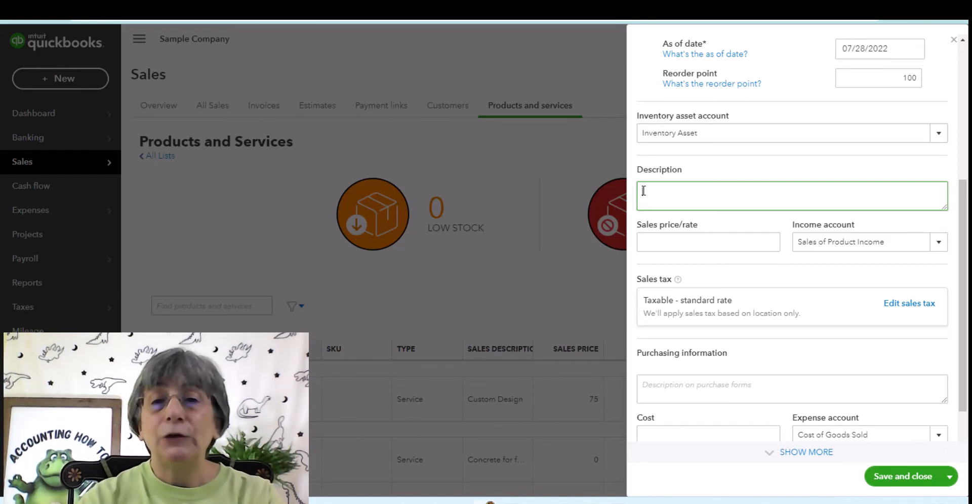
text(Wal)
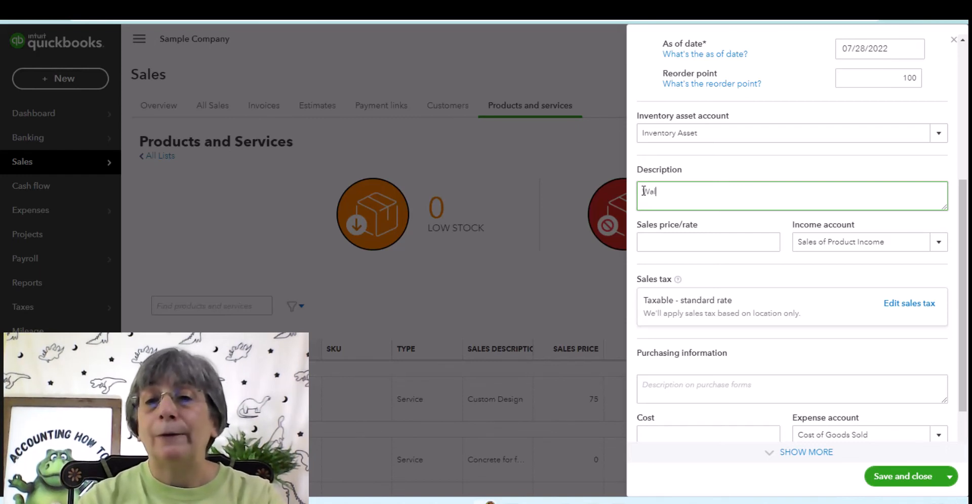
text(kway Rocks)
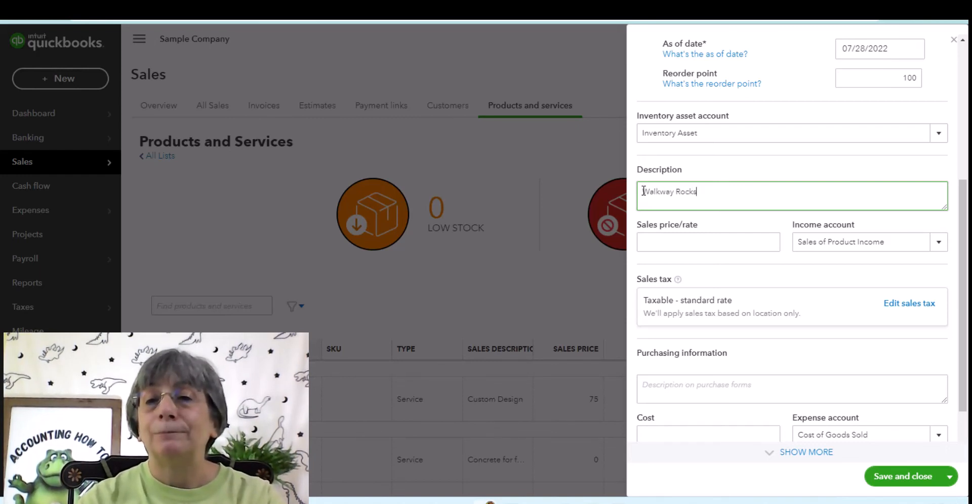
click(662, 238)
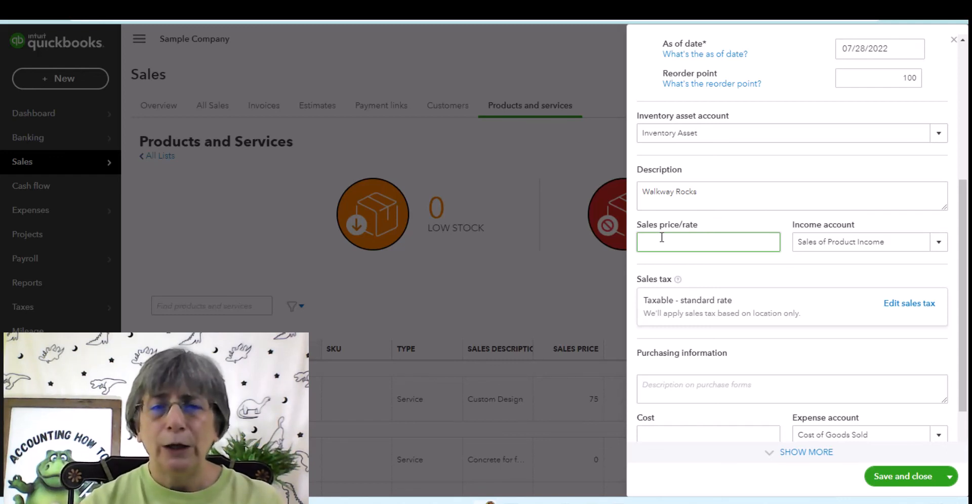
Step: Keep Sales of Product Income and Cost of Goods Sold as the income and expense accounts
click(816, 242)
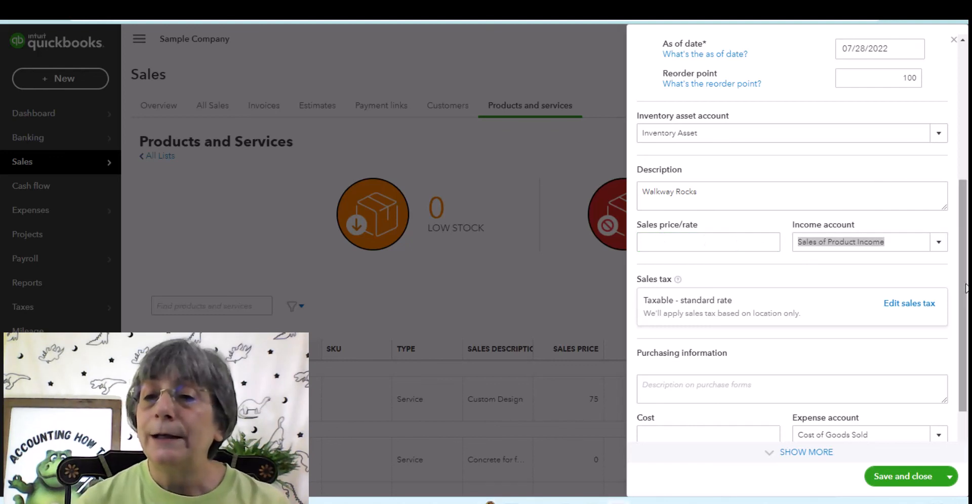
click(939, 246)
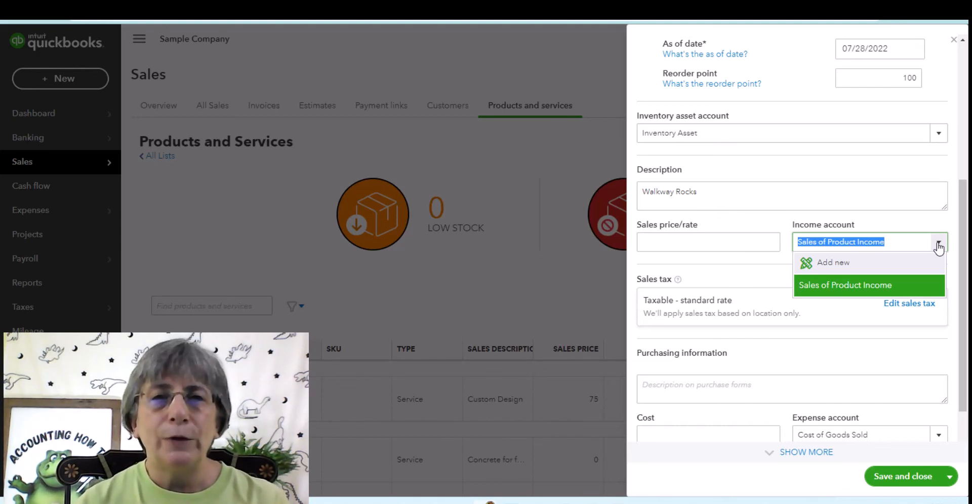
click(939, 247)
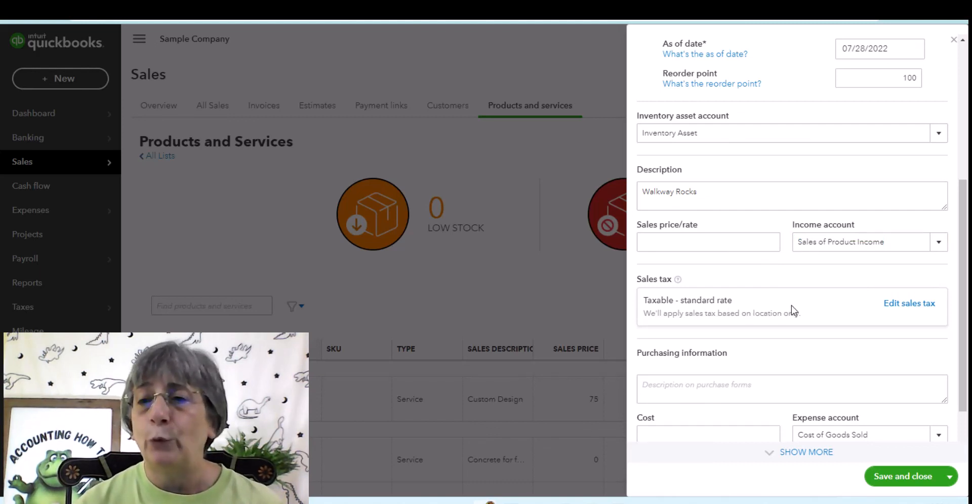
scroll(699, 364, down, 2)
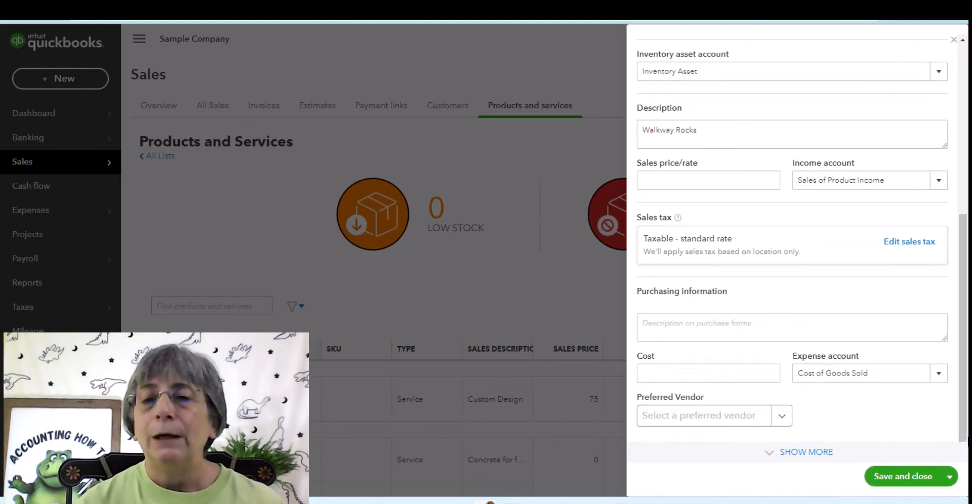
click(697, 325)
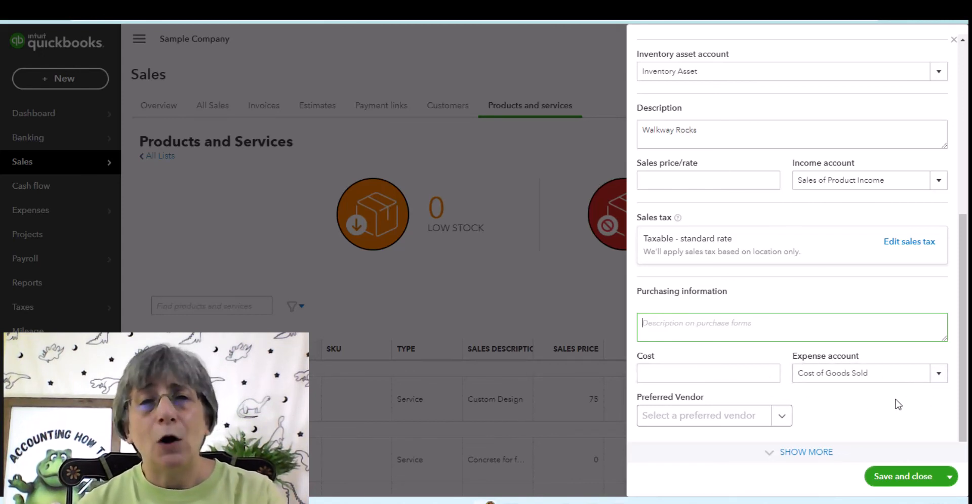
click(939, 375)
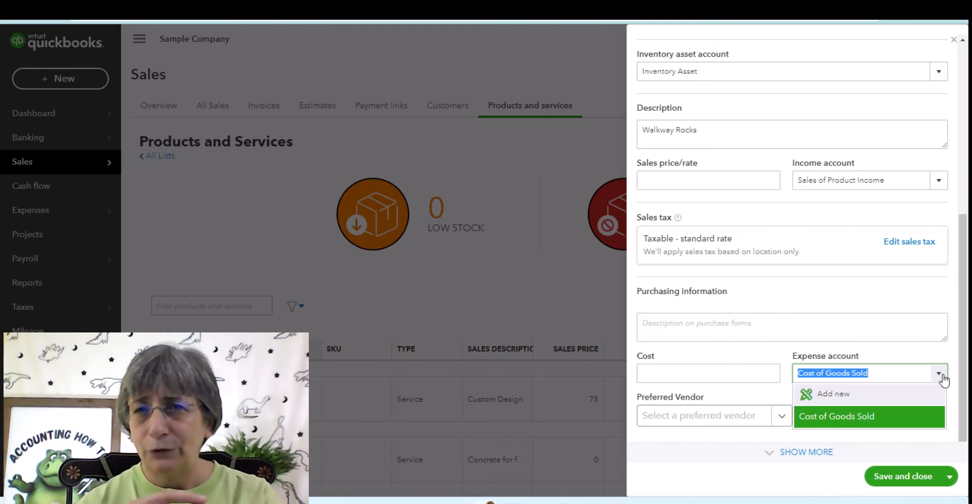
click(712, 424)
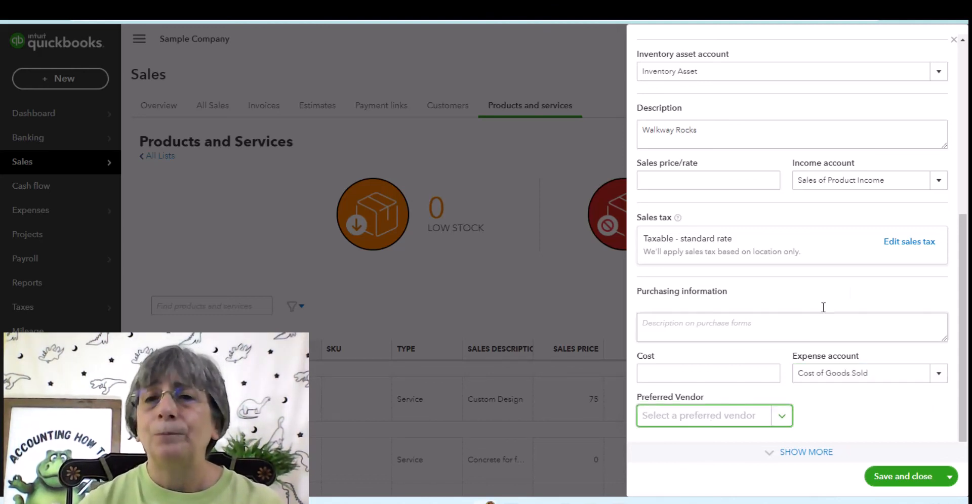
Step: Save and close the Rocks item, then filter the list to out-of-stock products
click(905, 478)
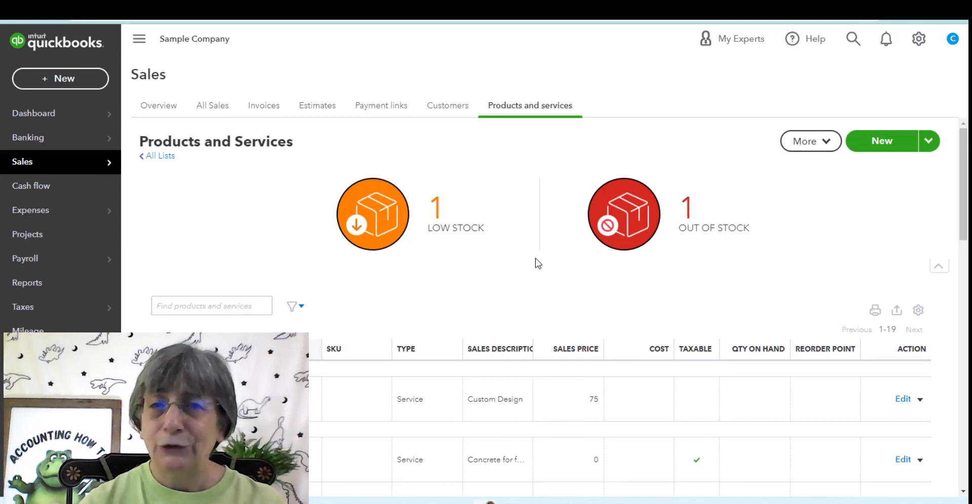
click(601, 215)
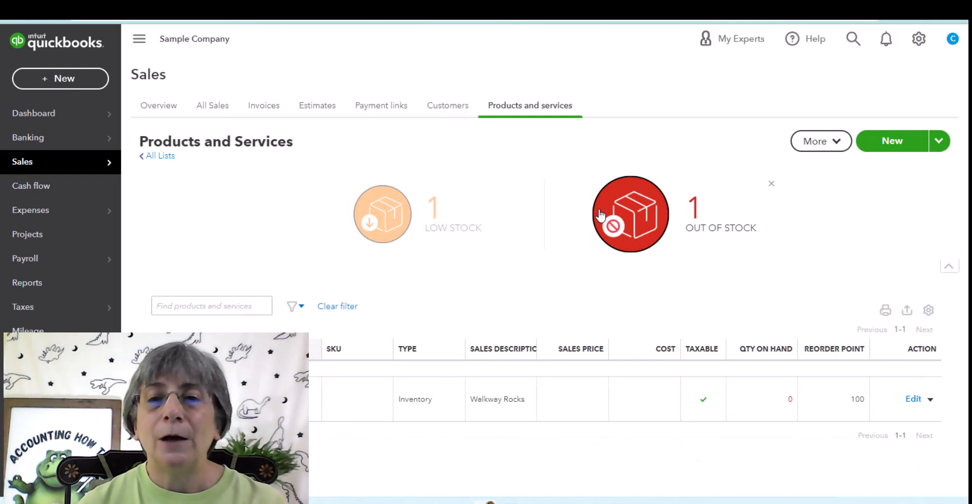